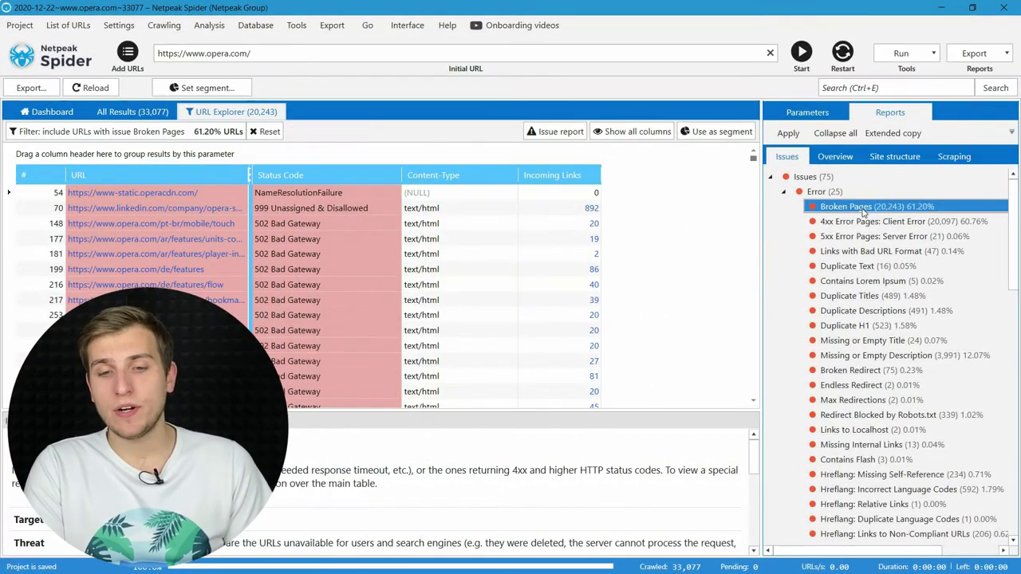
# Look through the errors, warnings and notices in the issues report and read the full Broken Pages description in an enlarged info pane.
pyautogui.scroll(-7, 878, 232)
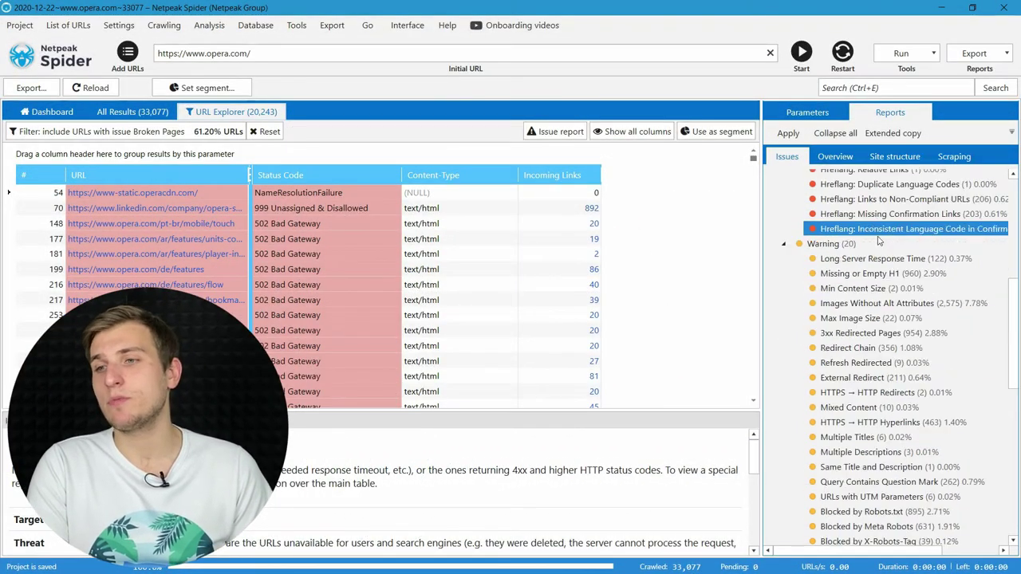
pyautogui.scroll(-4, 880, 241)
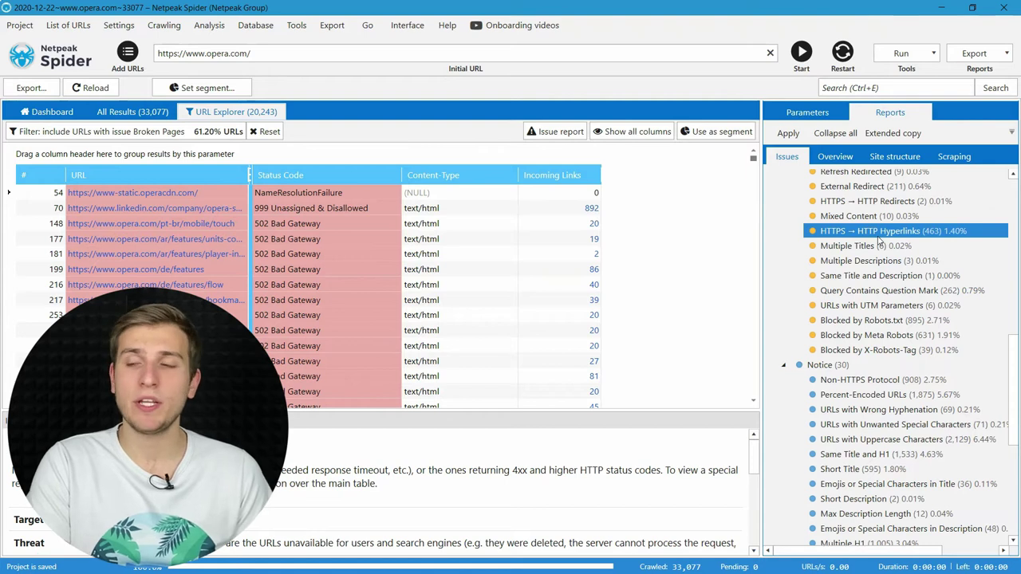
pyautogui.scroll(11, 877, 238)
pyautogui.click(683, 381)
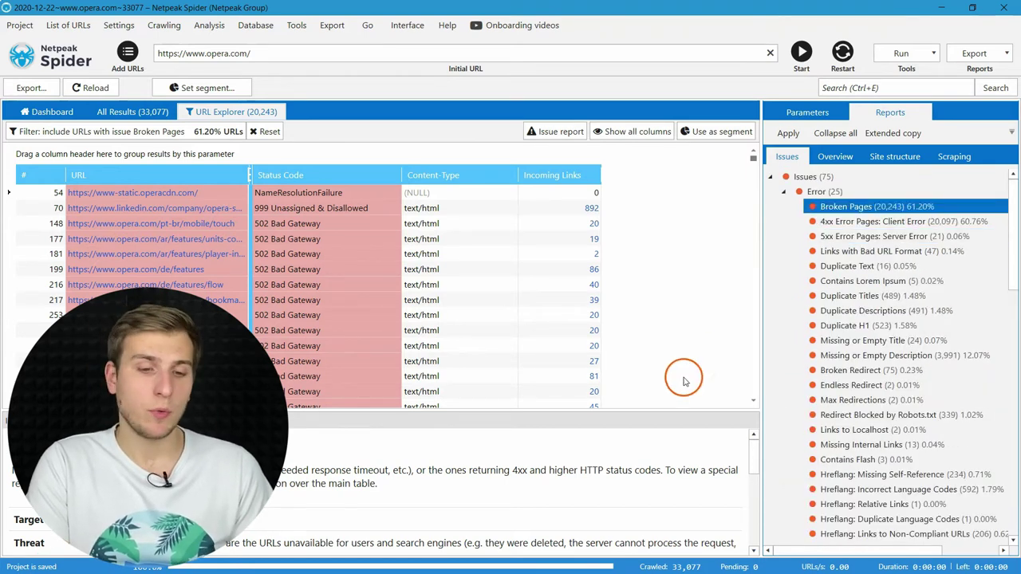
pyautogui.moveTo(665, 410); pyautogui.dragTo(674, 179)
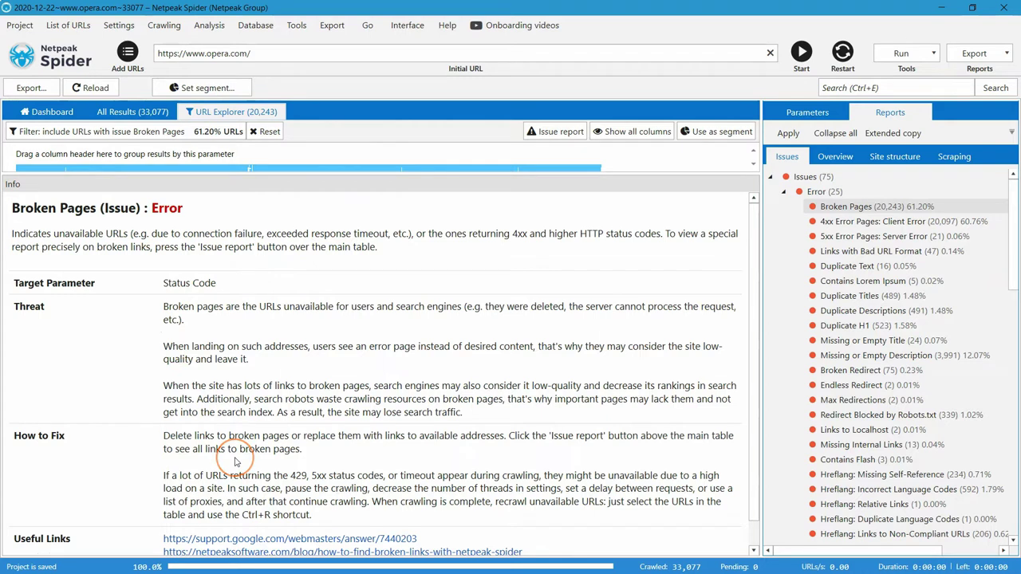
pyautogui.scroll(-1, 238, 471)
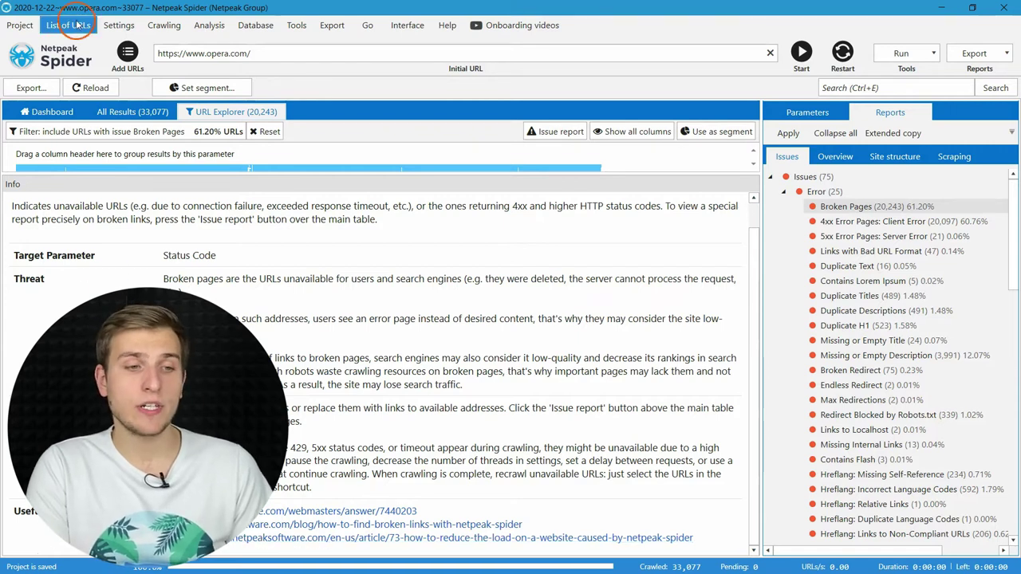
pyautogui.click(118, 25)
pyautogui.click(982, 53)
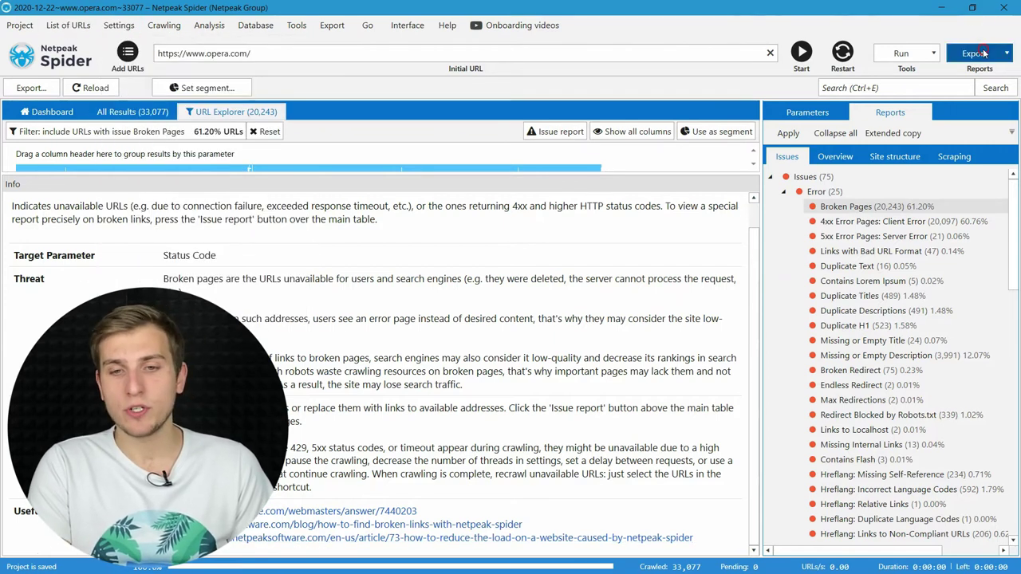
pyautogui.moveTo(938, 154)
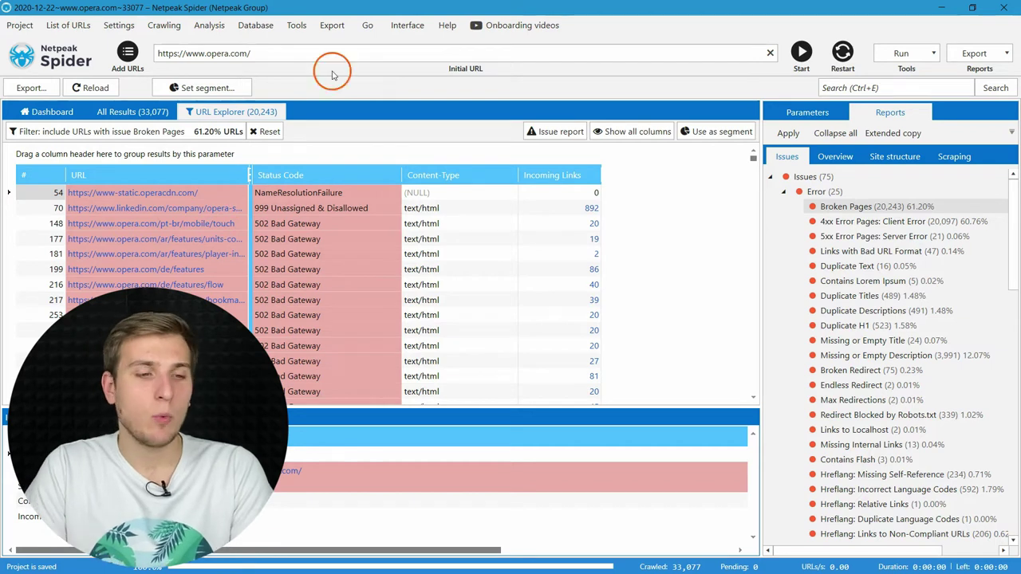
# Open the crawling settings and look over the Advanced, Scraping and User agent sections and the available settings templates.
pyautogui.click(118, 24)
pyautogui.click(158, 65)
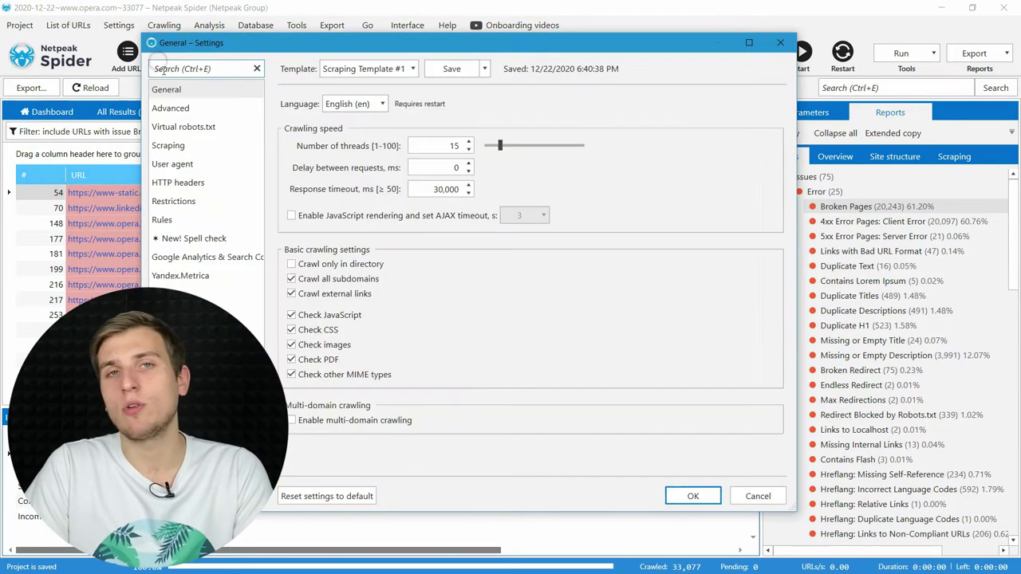
pyautogui.click(202, 108)
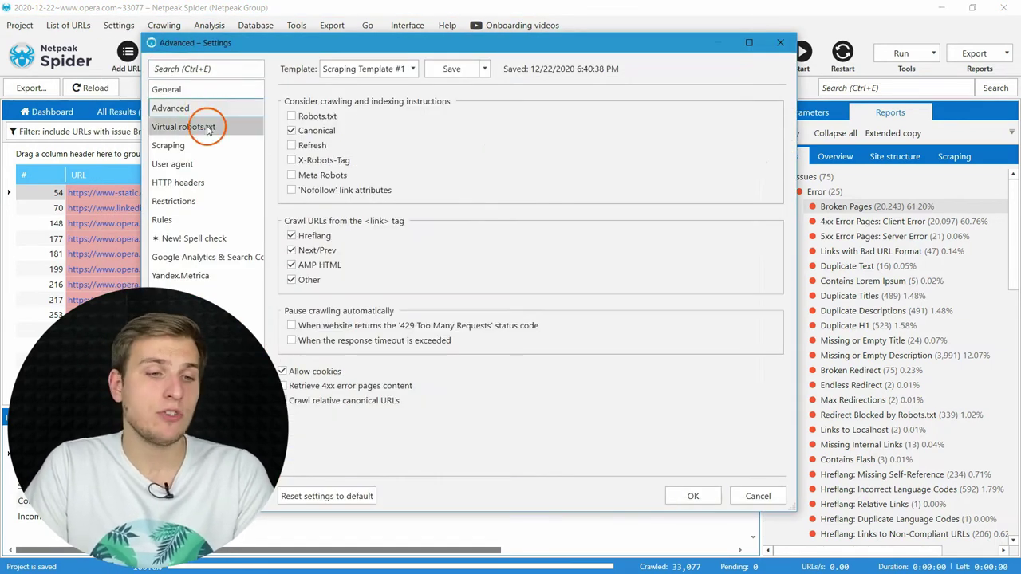
pyautogui.click(205, 145)
pyautogui.click(210, 162)
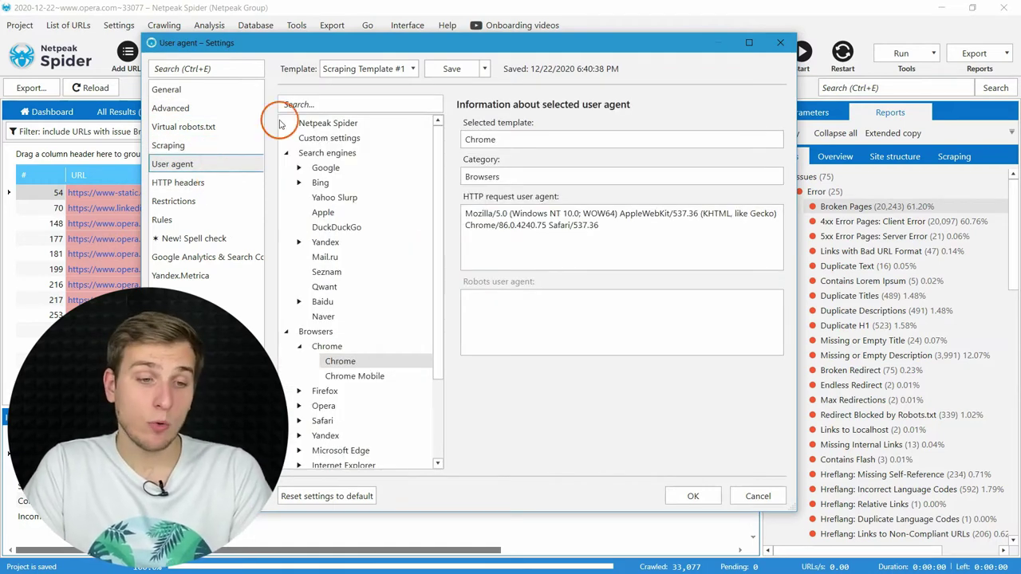
pyautogui.click(337, 69)
pyautogui.click(380, 159)
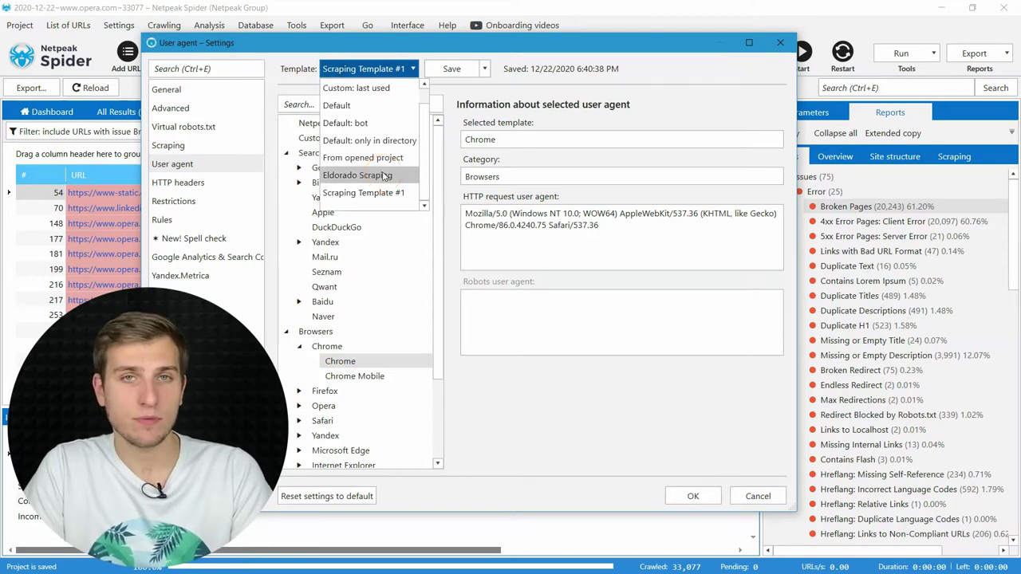
# Set the number of crawling threads to 2 in the General settings.
pyautogui.click(219, 84)
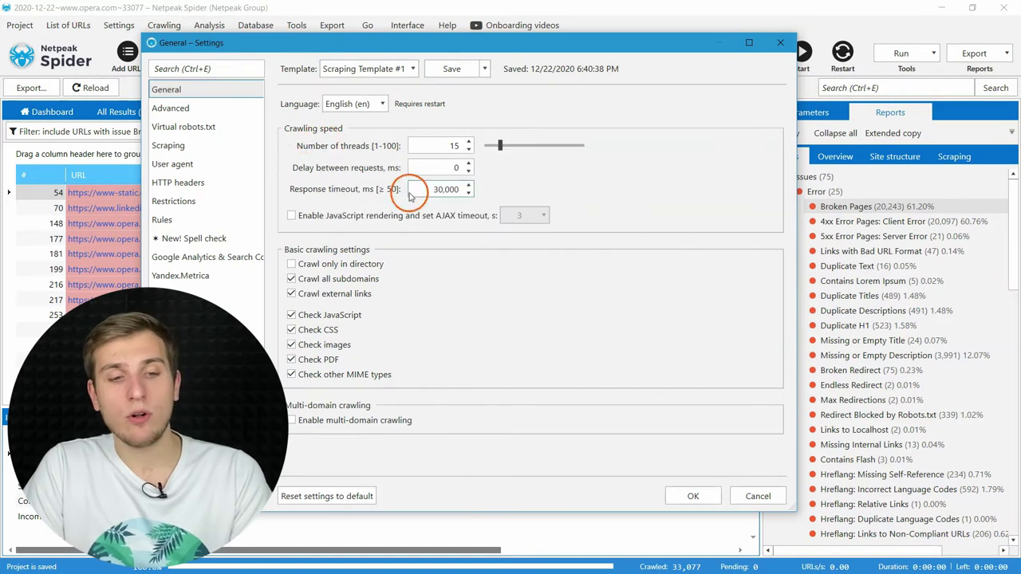
pyautogui.doubleClick(434, 146)
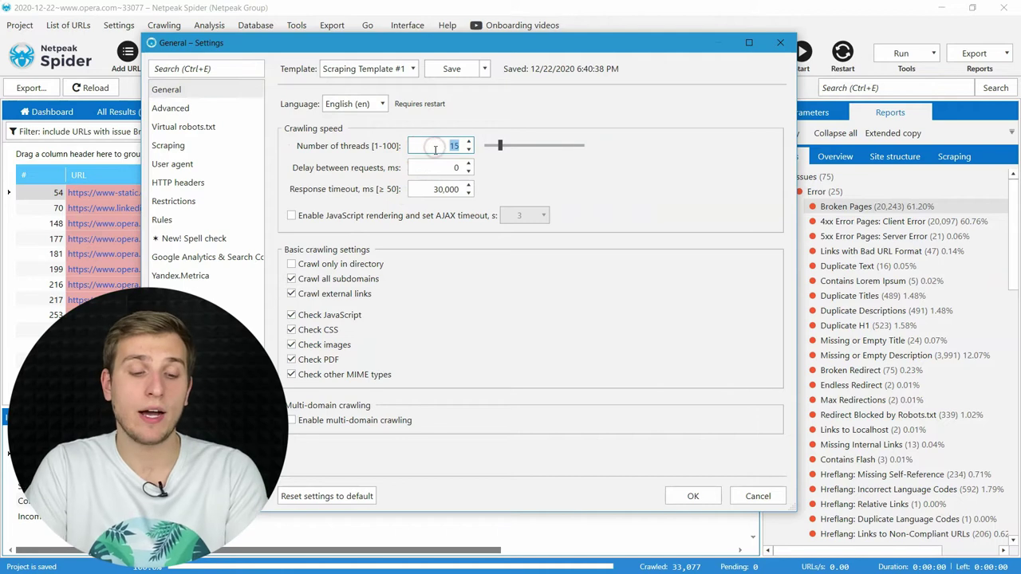
pyautogui.write('40')
pyautogui.press('BackSpace')
pyautogui.press('BackSpace')
pyautogui.write('50')
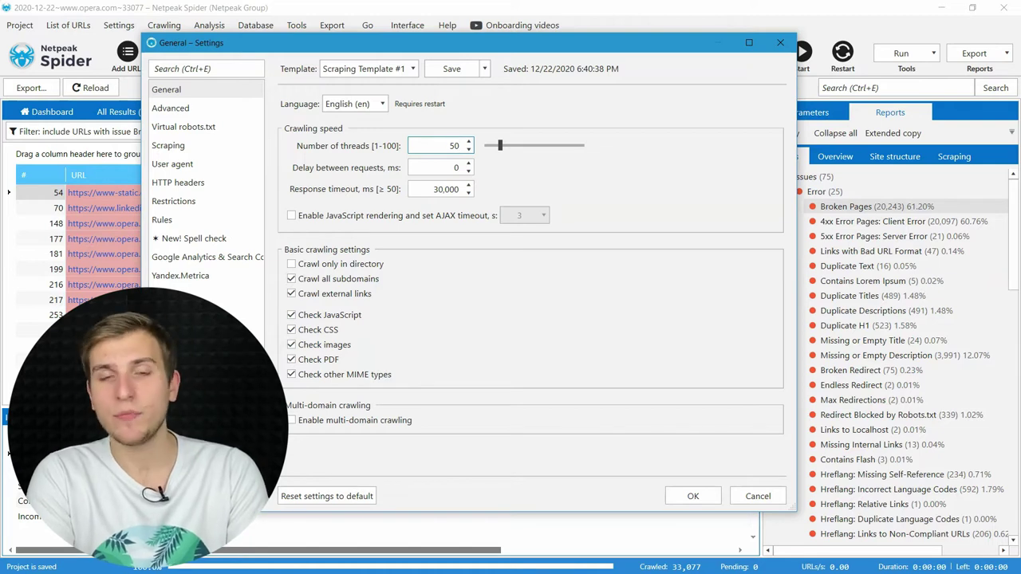
pyautogui.press('BackSpace')
pyautogui.press('BackSpace')
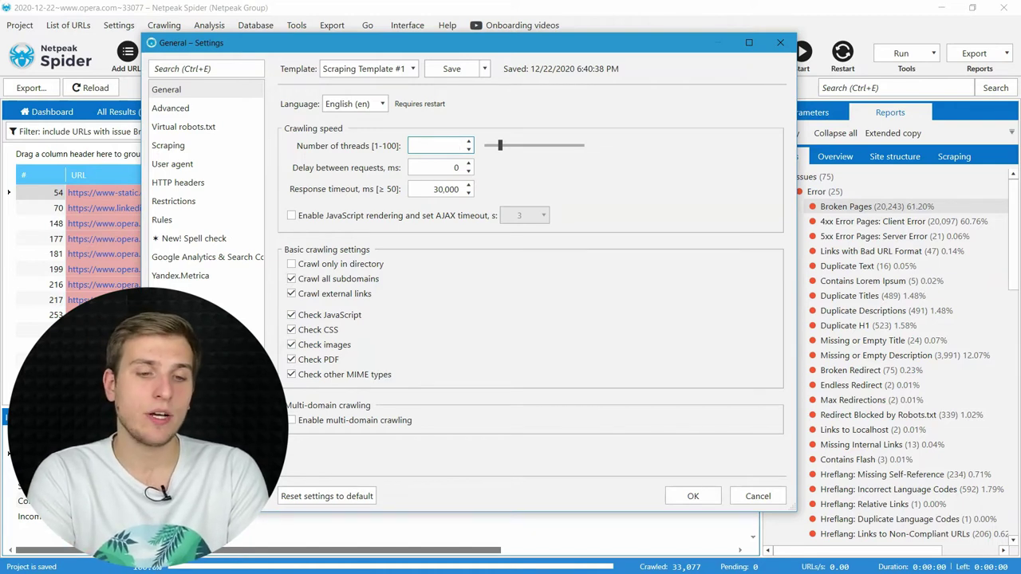
pyautogui.write('2')
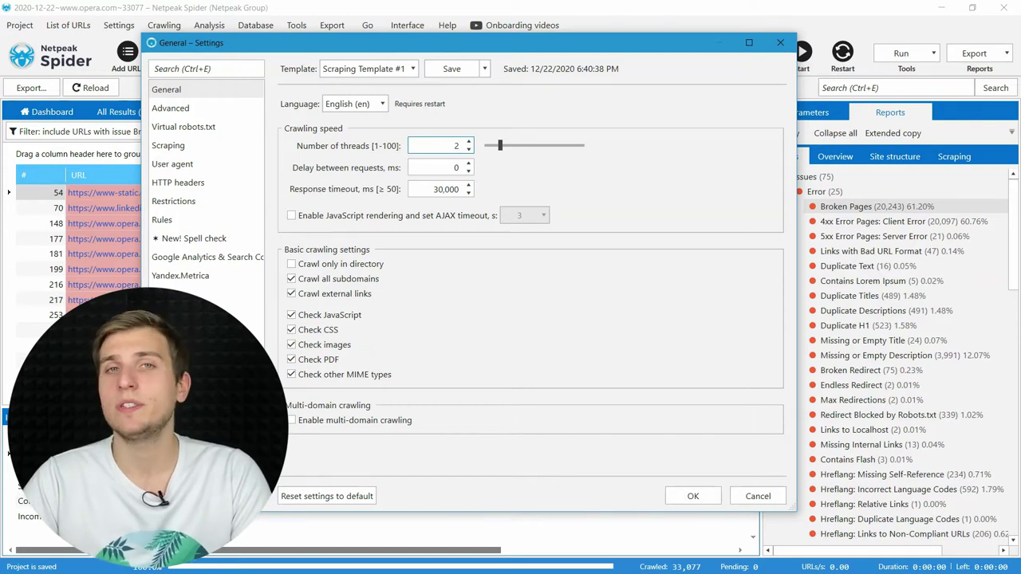
pyautogui.click(423, 205)
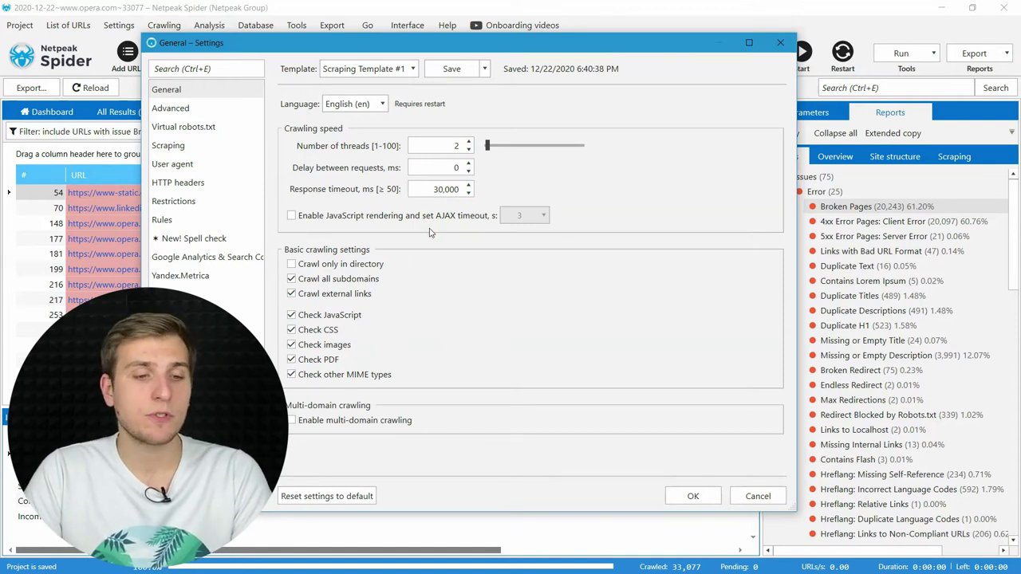
# Enable JavaScript rendering and limit the crawl to the directory only, moving the settings dialog to check the initial URL.
pyautogui.click(417, 219)
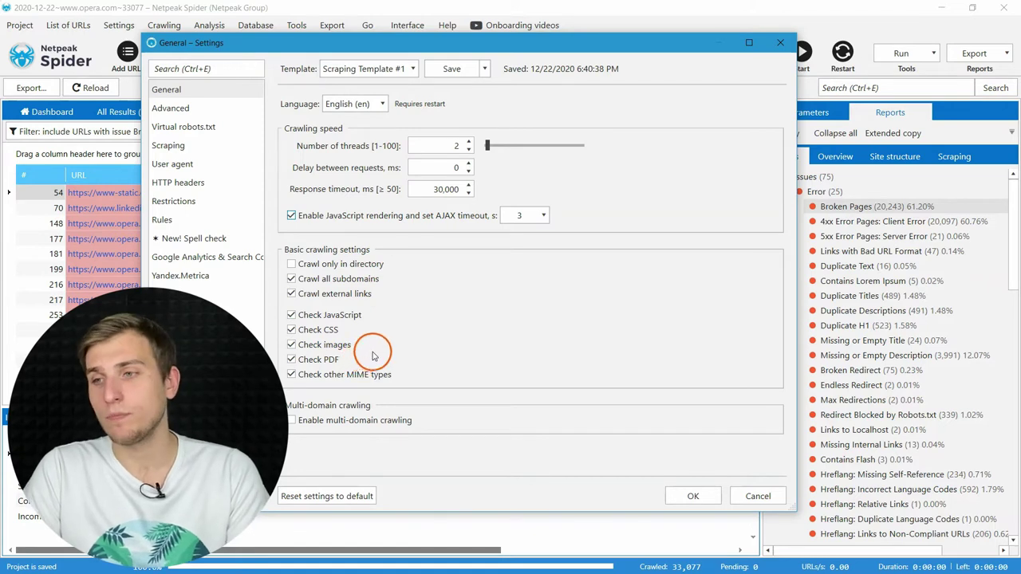
pyautogui.click(378, 269)
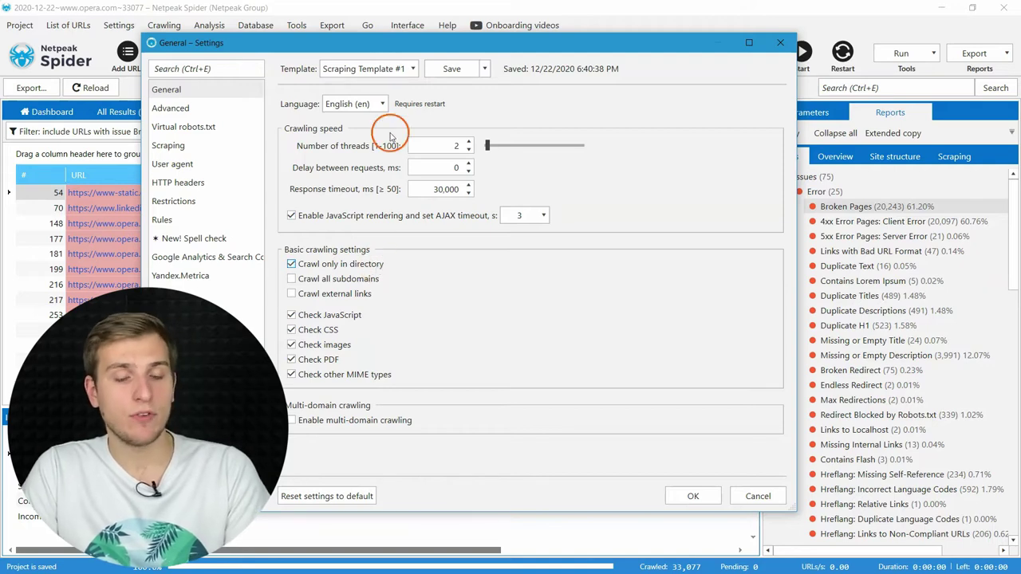
pyautogui.moveTo(393, 46); pyautogui.dragTo(407, 112)
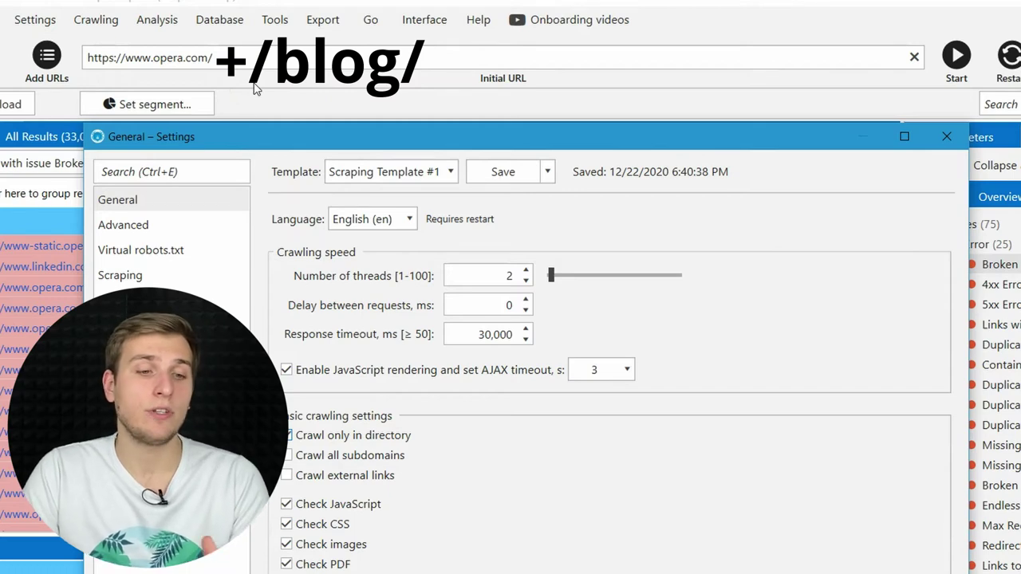
pyautogui.moveTo(354, 144); pyautogui.dragTo(349, 28)
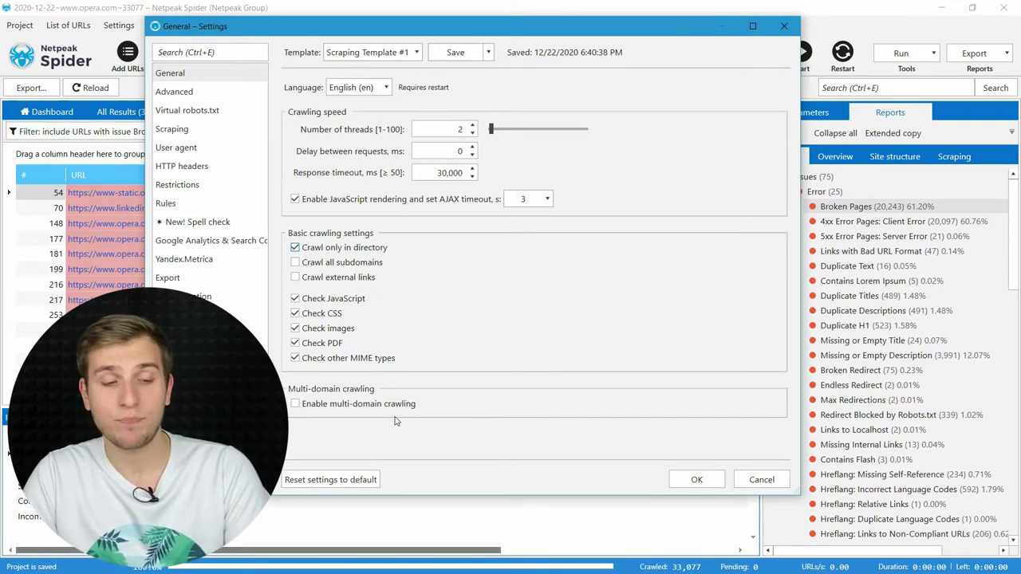
# Review the crawling and indexing instructions and the link tag options in the Advanced settings.
pyautogui.click(184, 91)
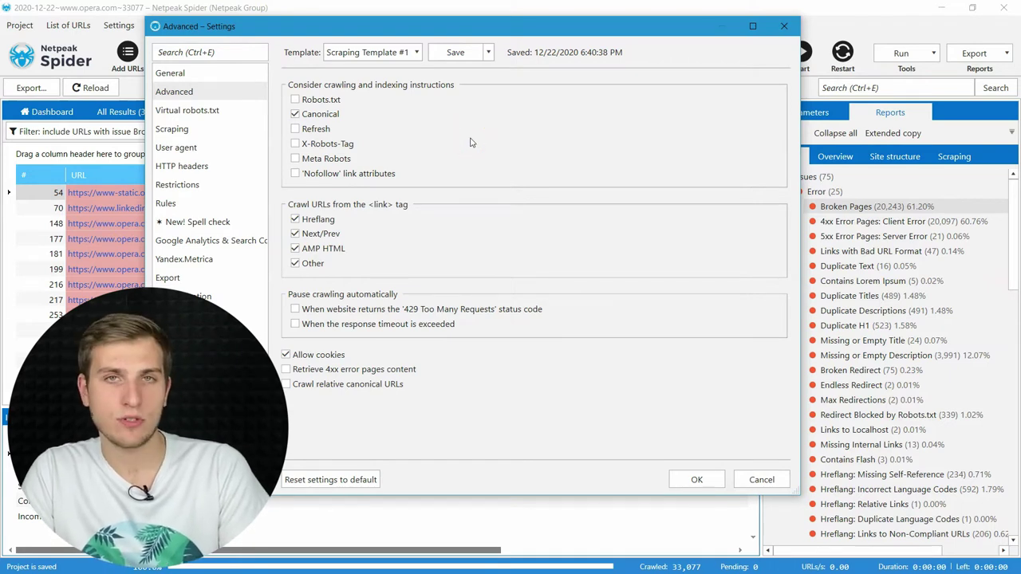
pyautogui.click(389, 129)
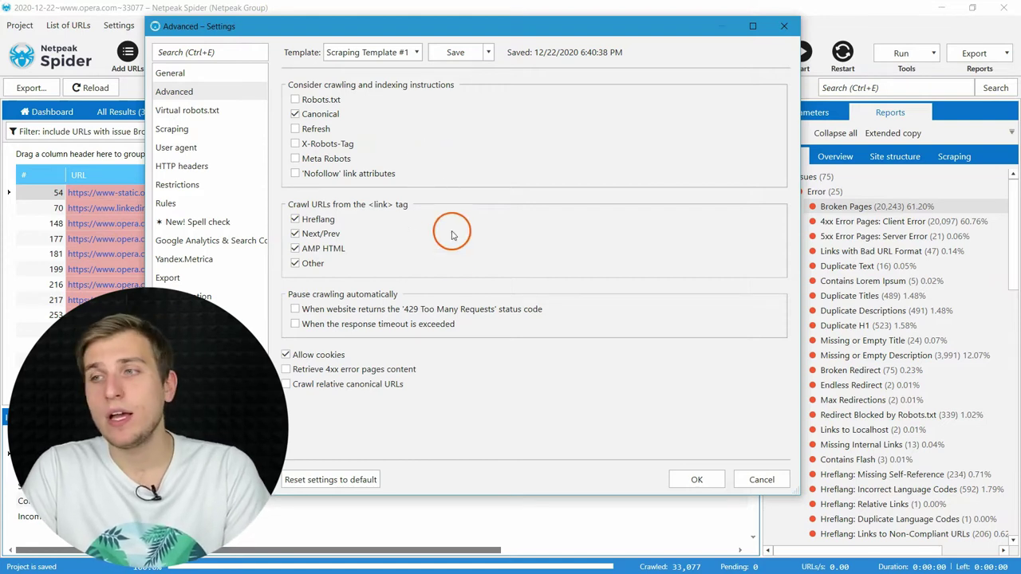
pyautogui.moveTo(328, 225)
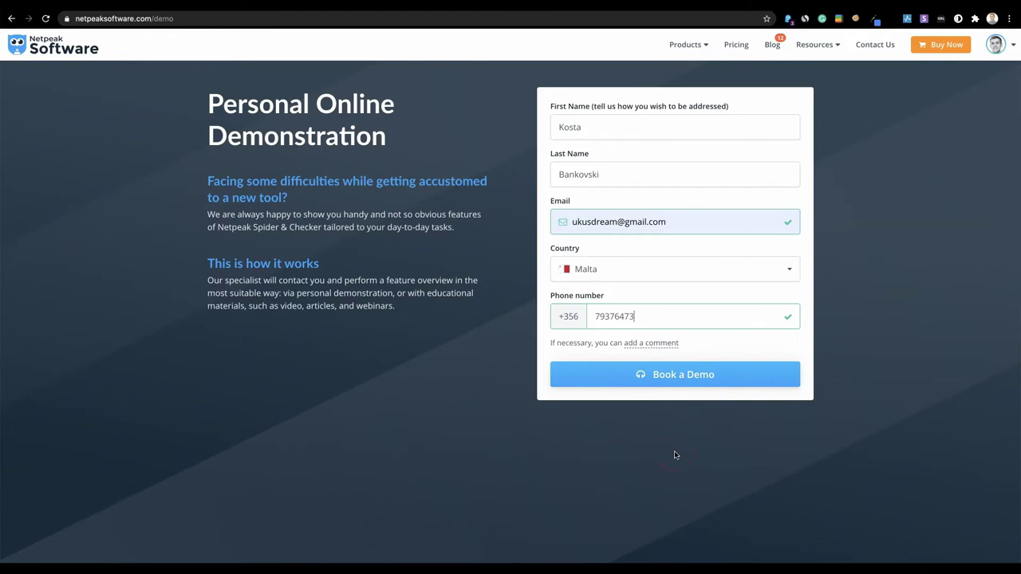
# Switch to the browser and submit the completed request for a personal online demonstration.
pyautogui.click(672, 388)
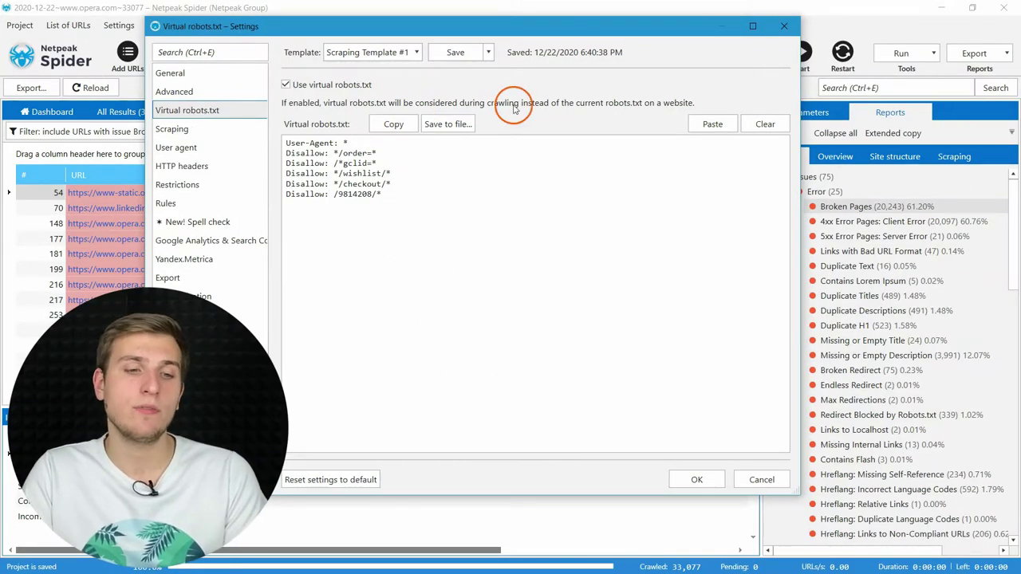
# Examine the virtual robots.txt rules and the search types offered for the Price parameter in the Scraping settings.
pyautogui.click(535, 226)
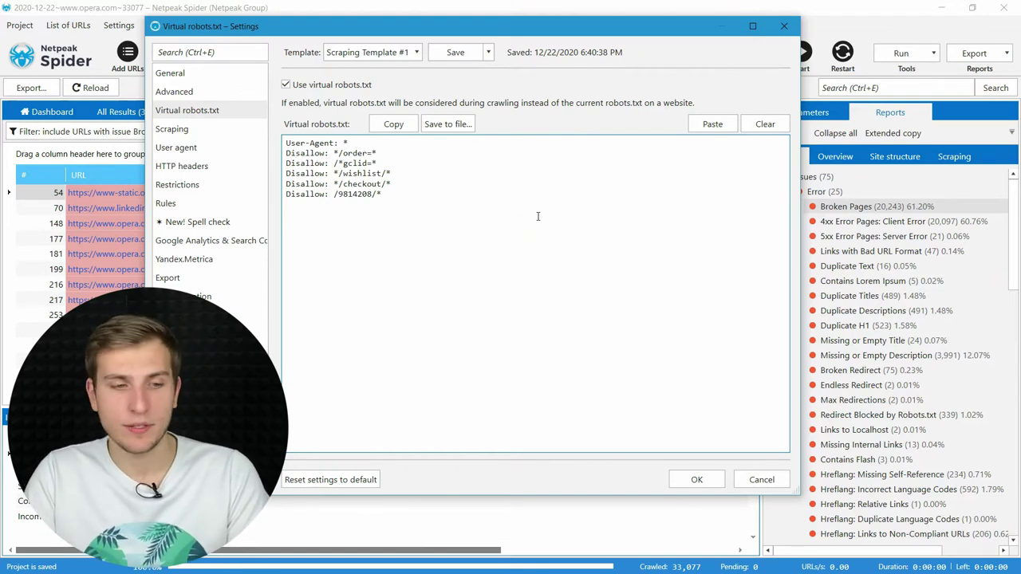
pyautogui.click(220, 132)
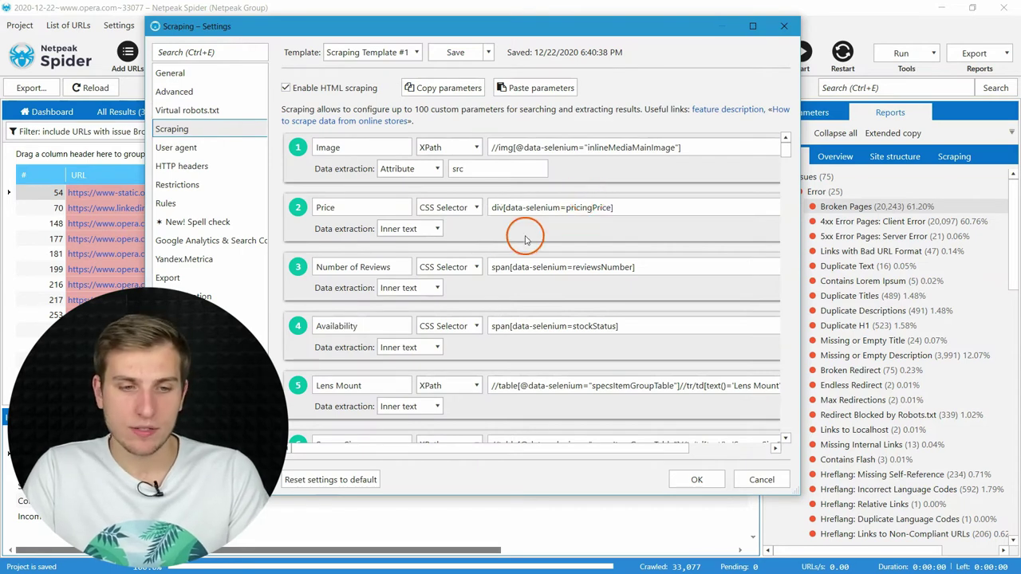
pyautogui.click(322, 207)
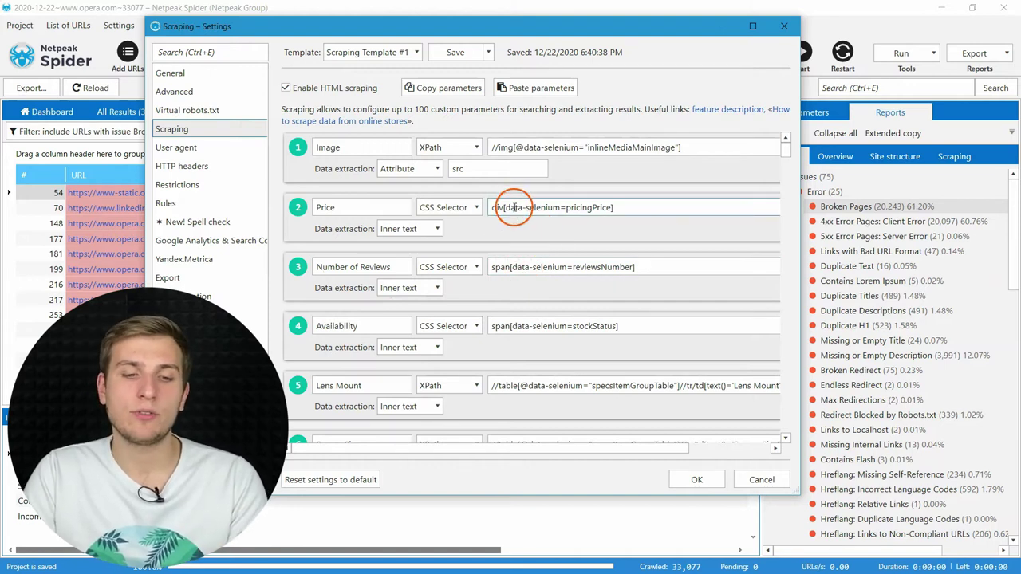
pyautogui.click(469, 208)
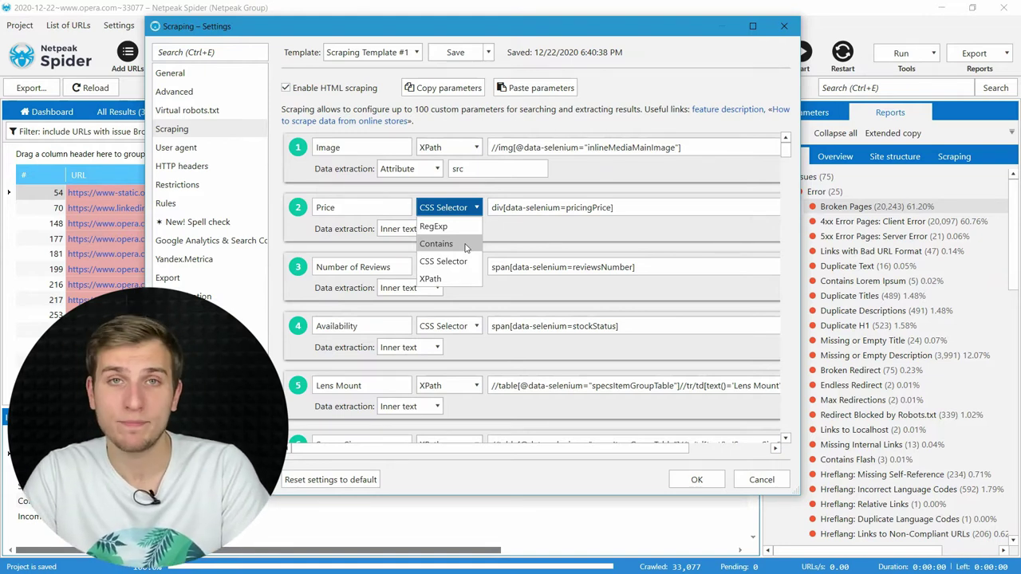
# Preview the custom, Google, Bing and Chrome user agents and return the selection to the Netpeak Spider user agent.
pyautogui.click(212, 145)
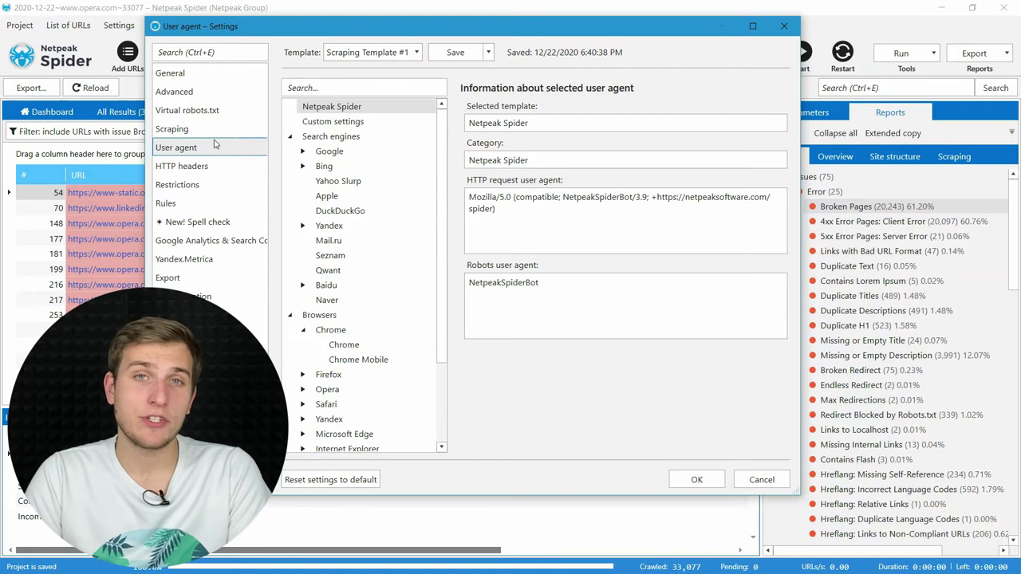
pyautogui.click(359, 124)
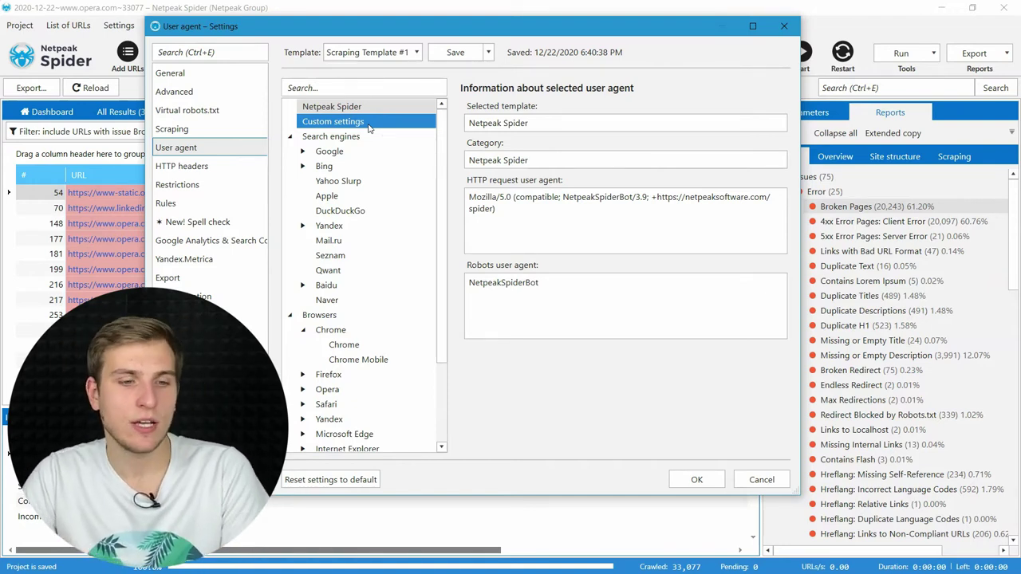
pyautogui.click(344, 150)
pyautogui.click(356, 166)
pyautogui.click(378, 331)
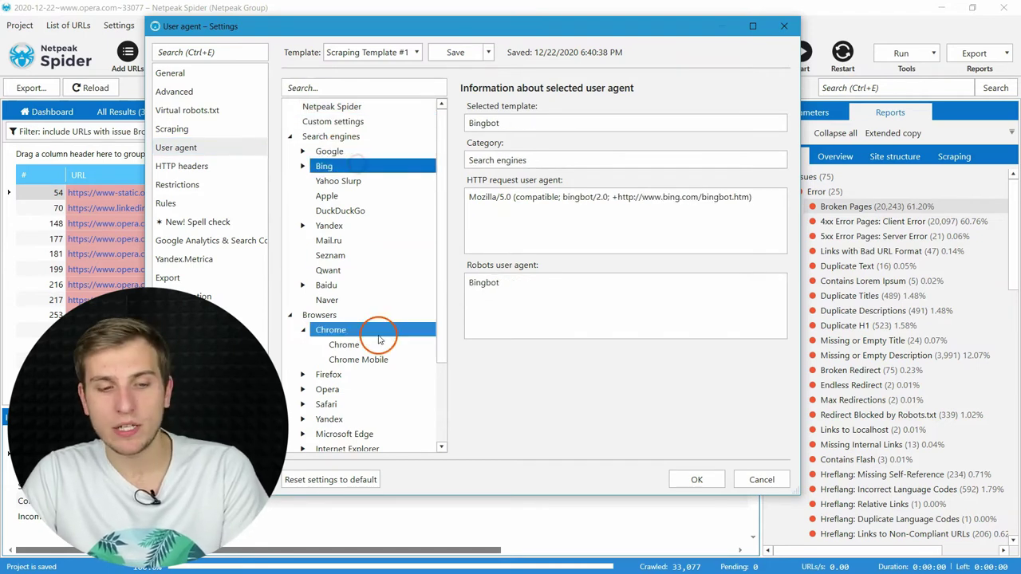
pyautogui.click(363, 107)
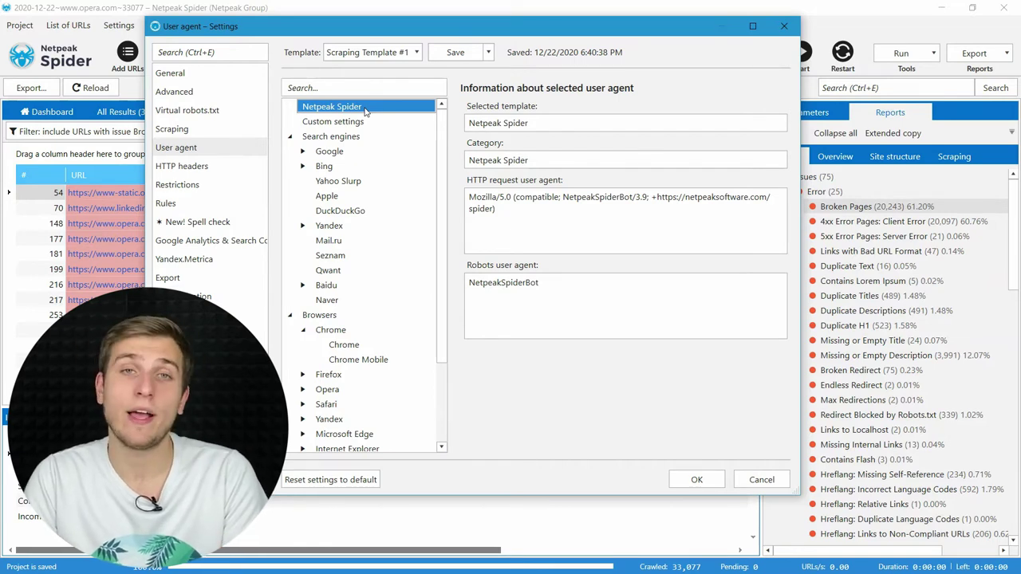
pyautogui.click(363, 110)
# Open the HTTP headers settings and view the header names available for the Content-Type row.
pyautogui.click(215, 167)
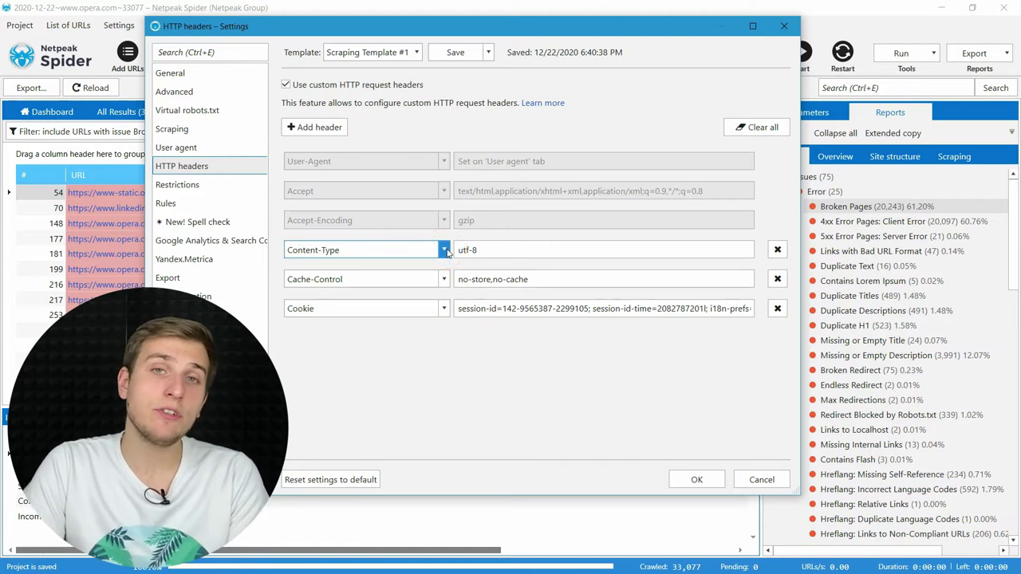
pyautogui.moveTo(447, 249); pyautogui.dragTo(408, 311)
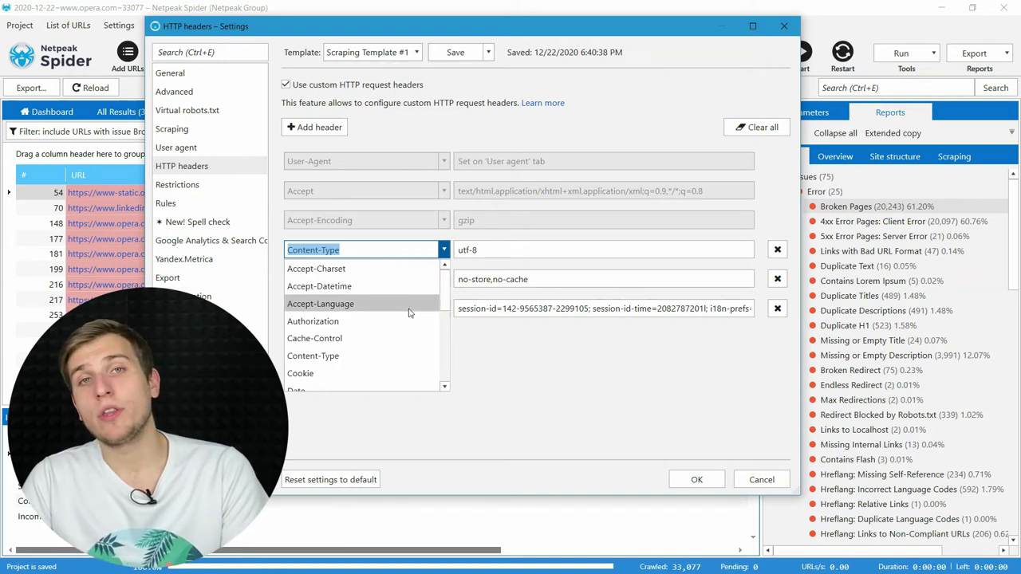
# Replace the Content-Type header name with If-Modified-Since in the custom request header that has the value utf-8.
pyautogui.moveTo(445, 281); pyautogui.dragTo(458, 339)
pyautogui.click(383, 322)
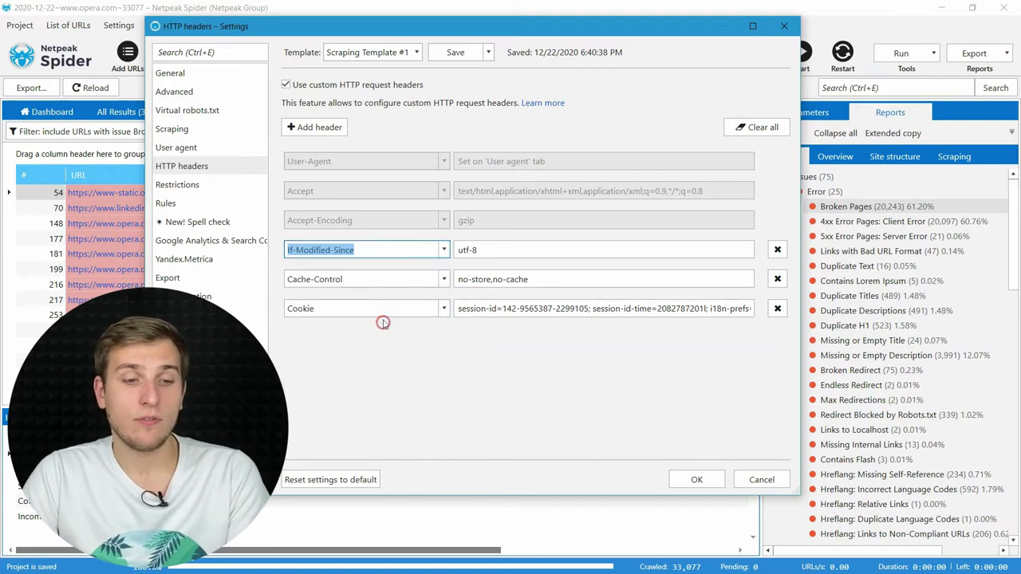
pyautogui.click(330, 259)
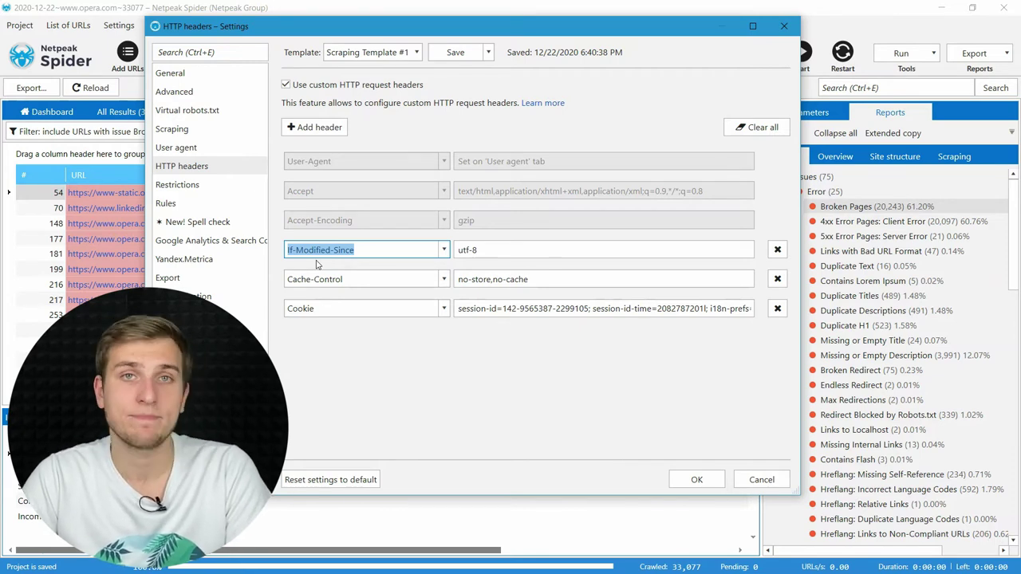
# In the Restrictions settings, try 50 as the maximum number of external links and return it to 6.
pyautogui.click(261, 187)
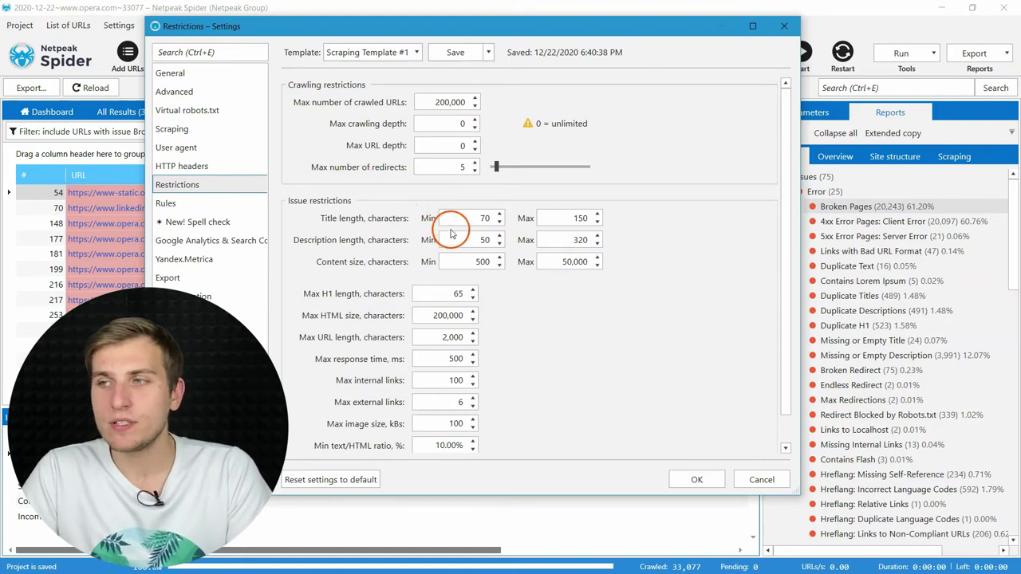
pyautogui.scroll(-1, 451, 237)
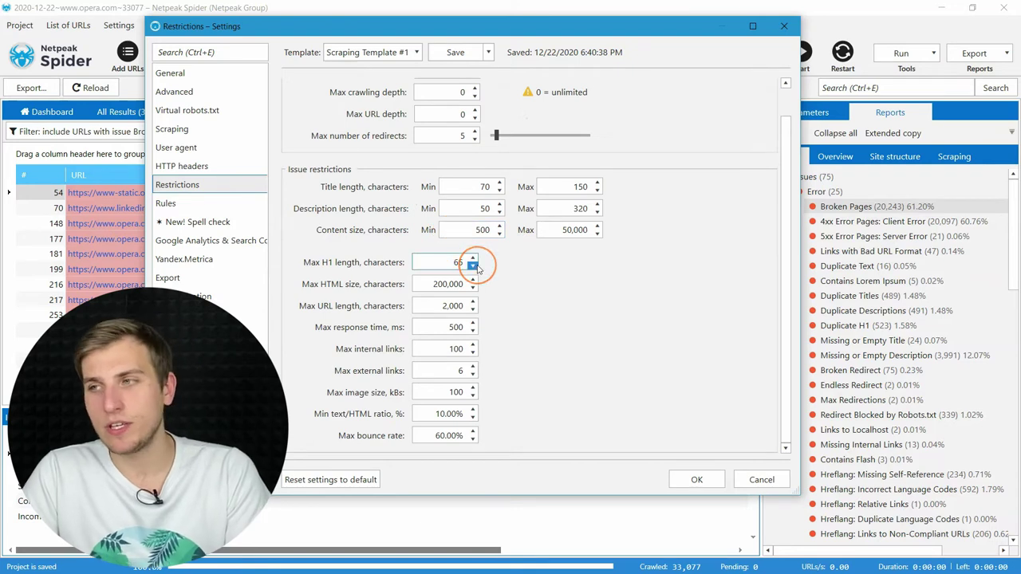
pyautogui.doubleClick(446, 375)
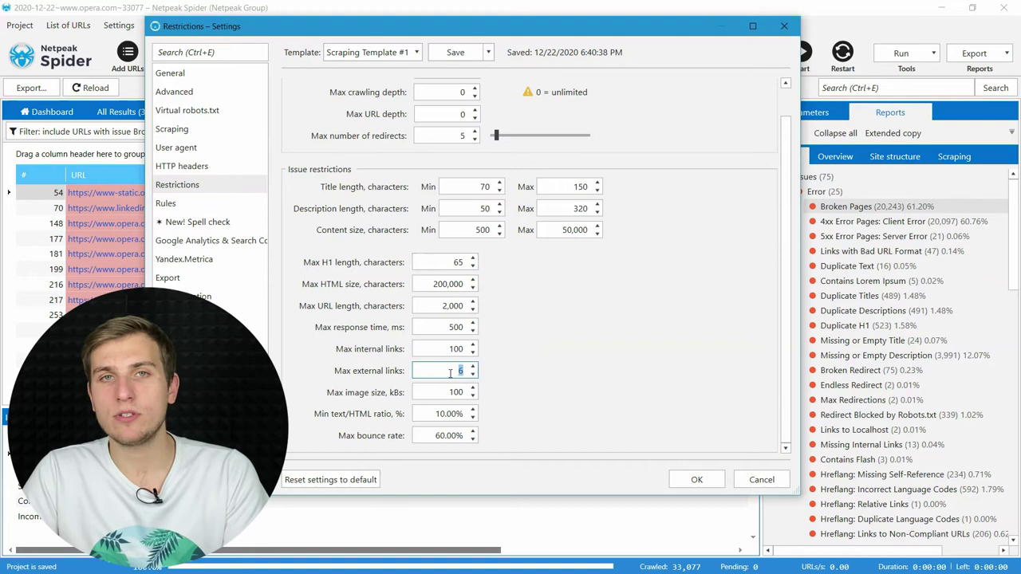
pyautogui.write('5')
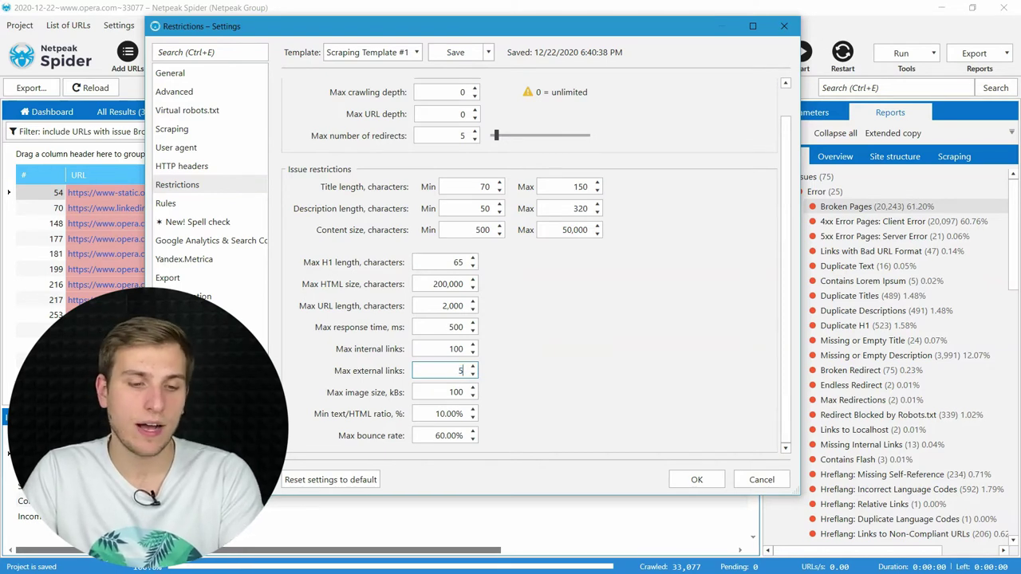
pyautogui.write('0')
pyautogui.press('BackSpace')
pyautogui.press('BackSpace')
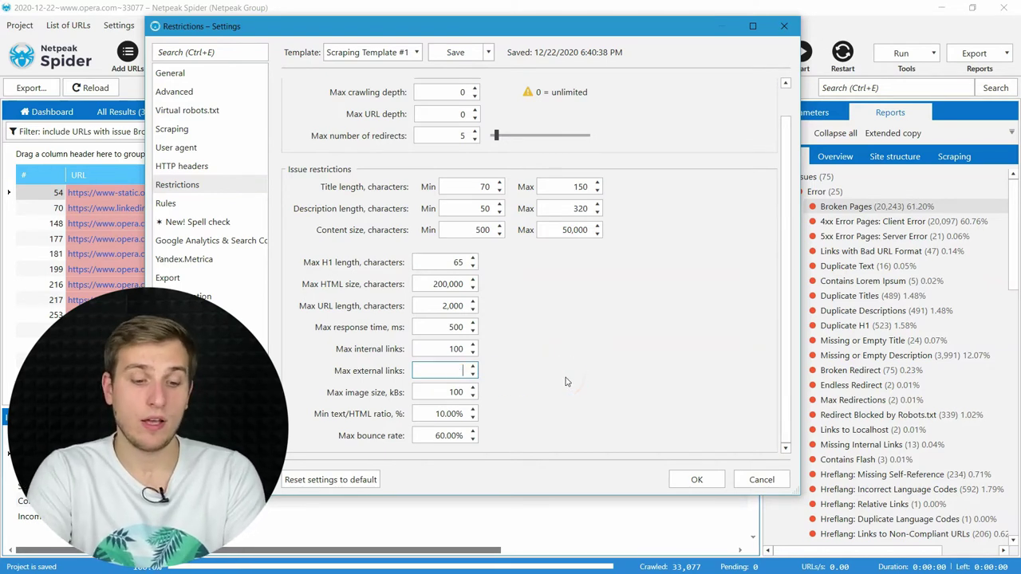
pyautogui.write('6')
pyautogui.click(565, 382)
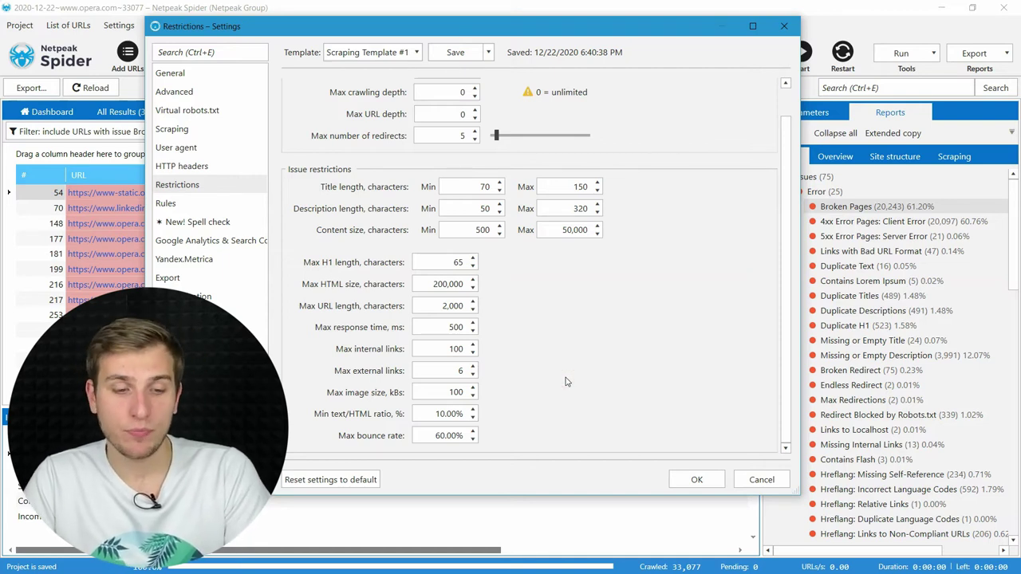
# Examine the maximum bounce rate field and the crawling restrictions for URL count, depth and redirects.
pyautogui.click(445, 440)
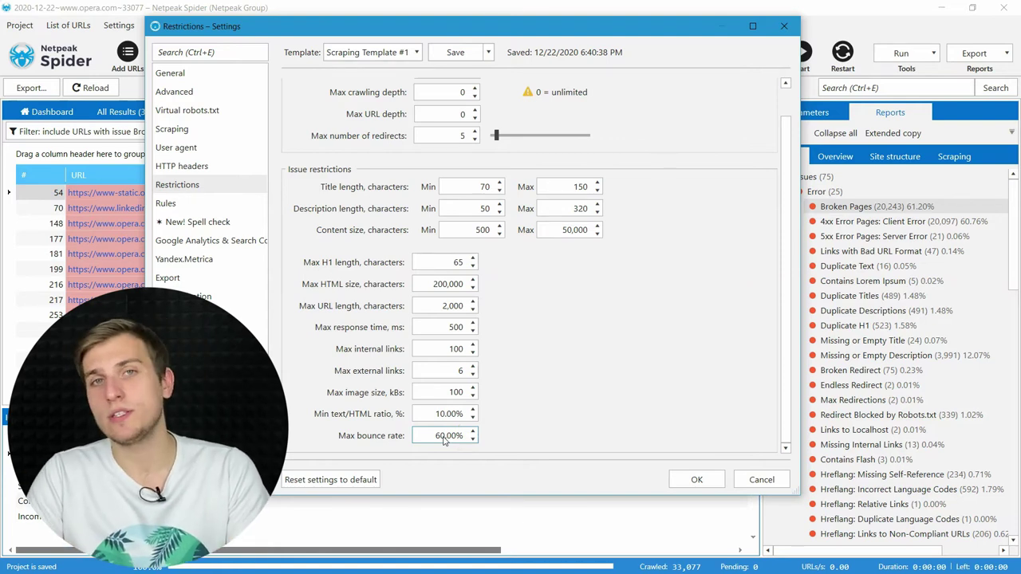
pyautogui.scroll(1, 547, 364)
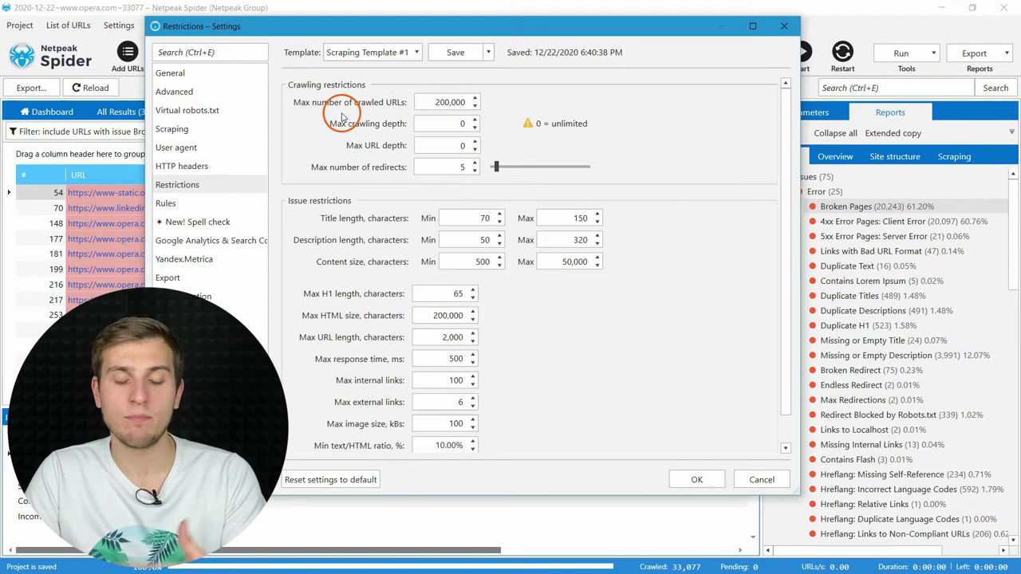
pyautogui.moveTo(375, 127)
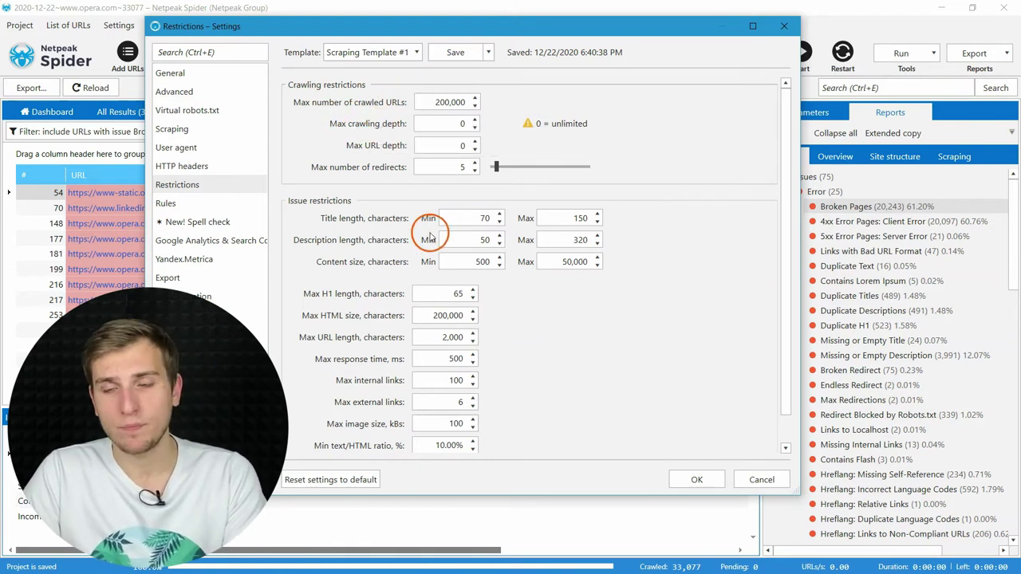
# Open the crawling rules and examine the Include option and URL condition of the /c/product/ rule.
pyautogui.click(243, 205)
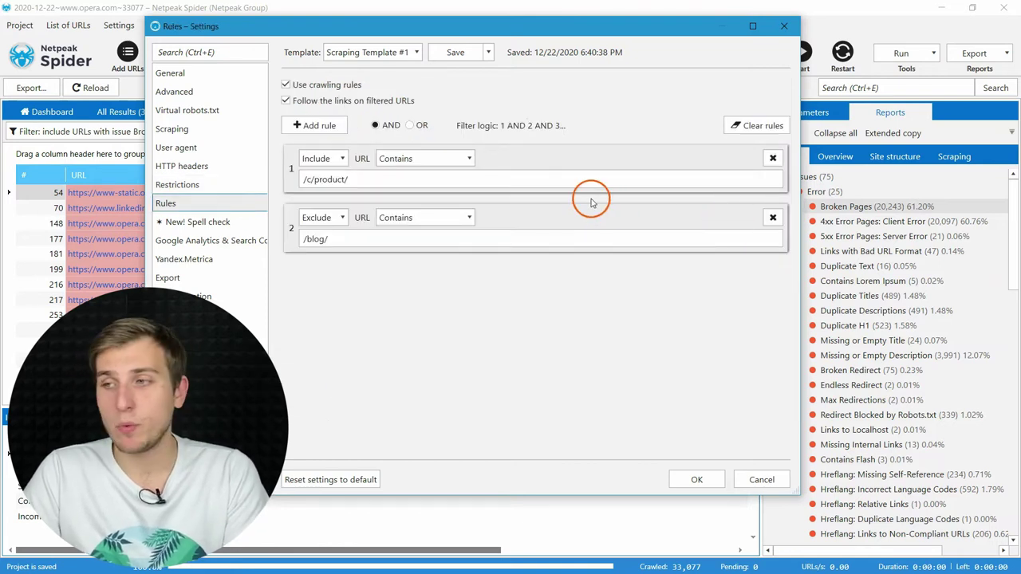
pyautogui.click(363, 178)
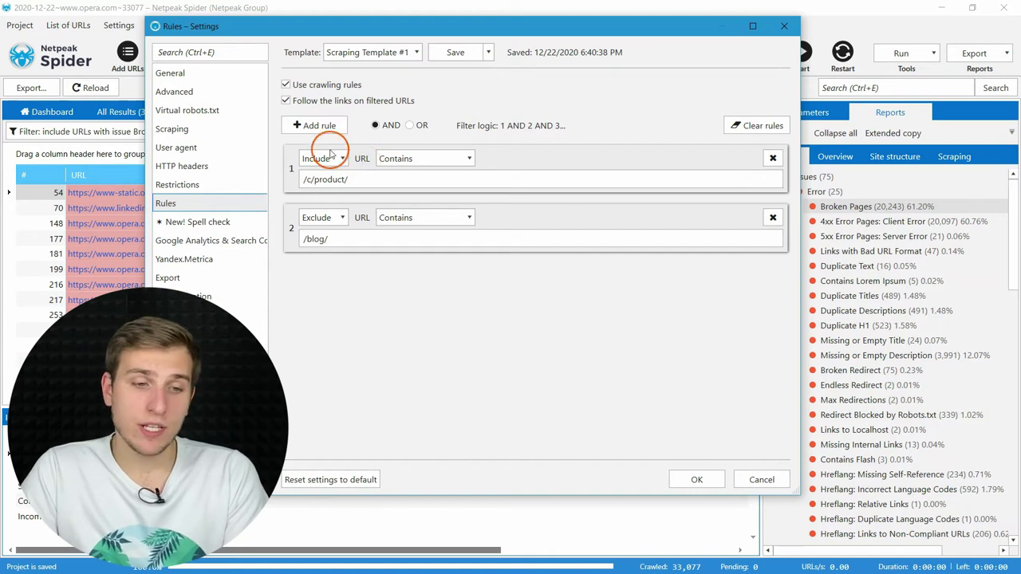
pyautogui.click(339, 159)
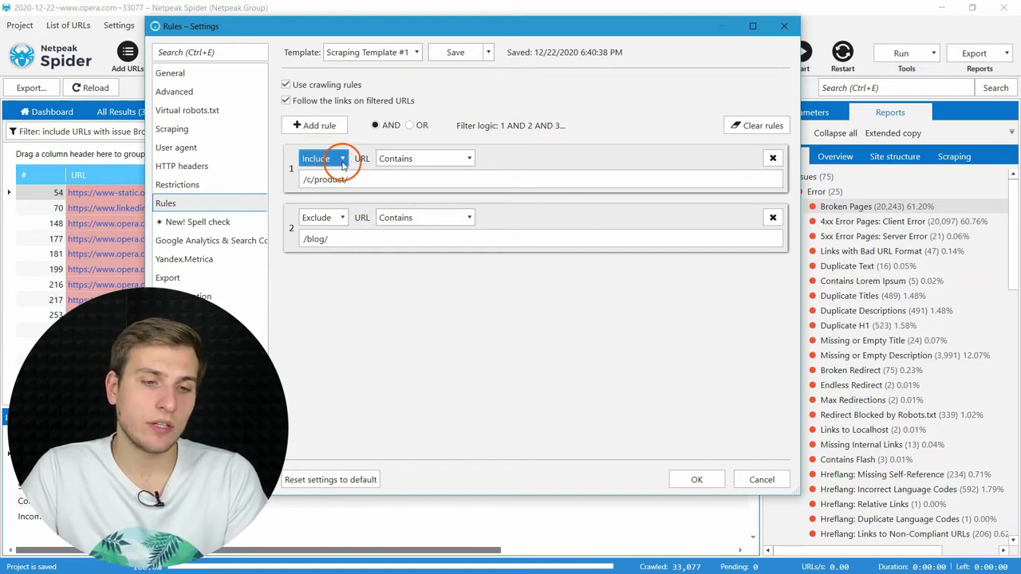
pyautogui.click(331, 185)
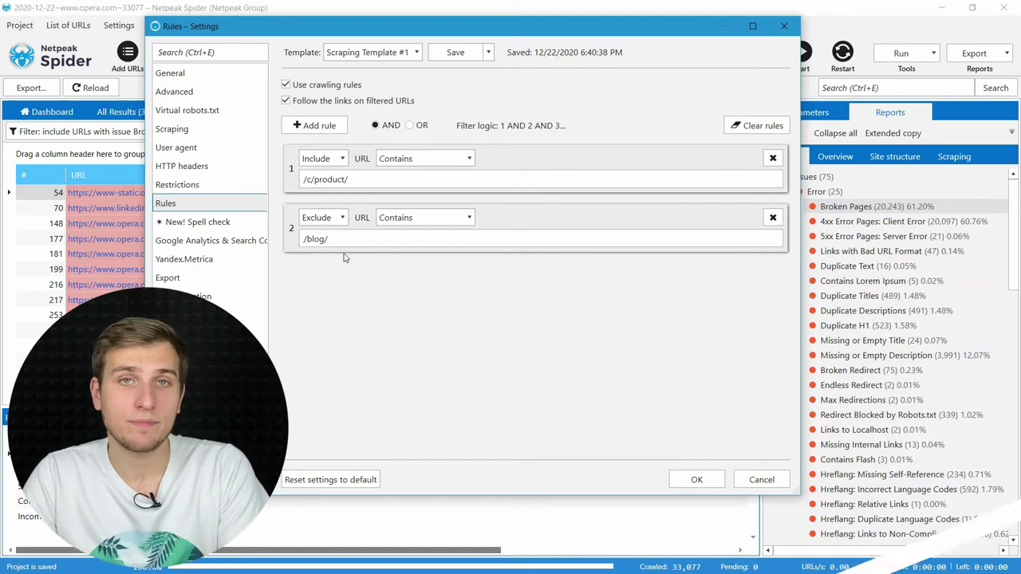
# Enable the spelling check in the Spell check settings and look over its added languages and ignore list.
pyautogui.click(244, 223)
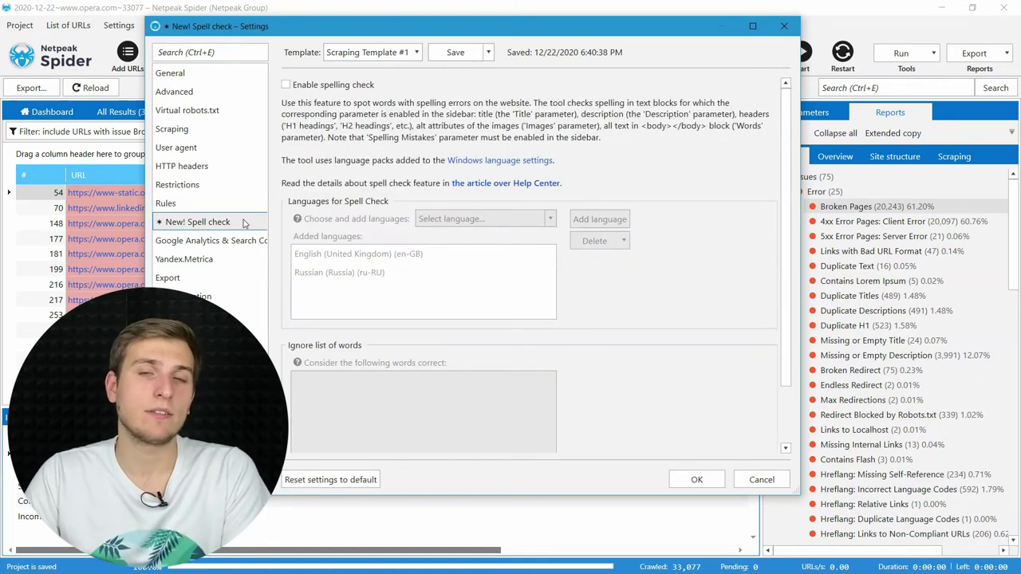
pyautogui.click(338, 86)
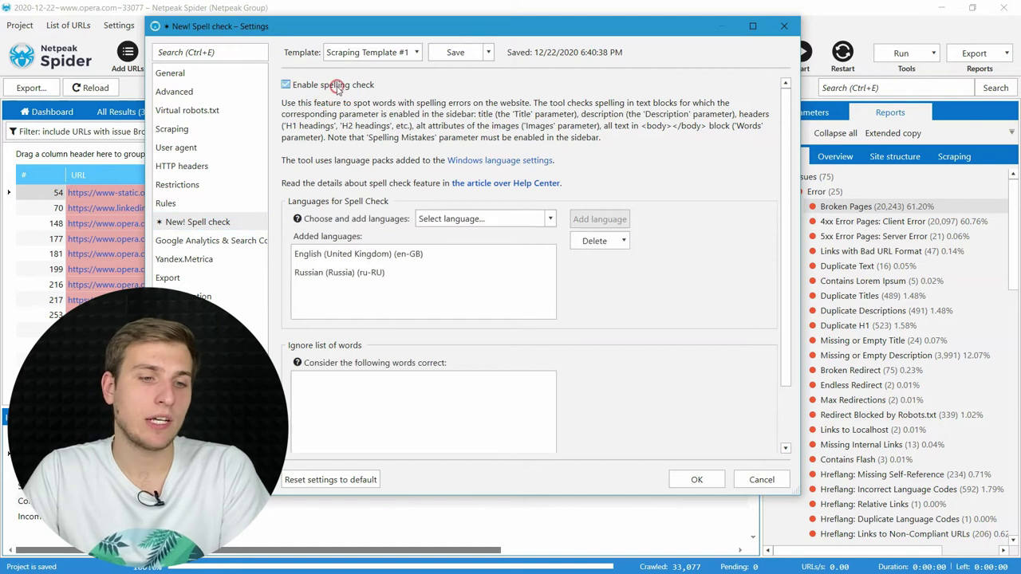
pyautogui.click(417, 252)
pyautogui.click(421, 273)
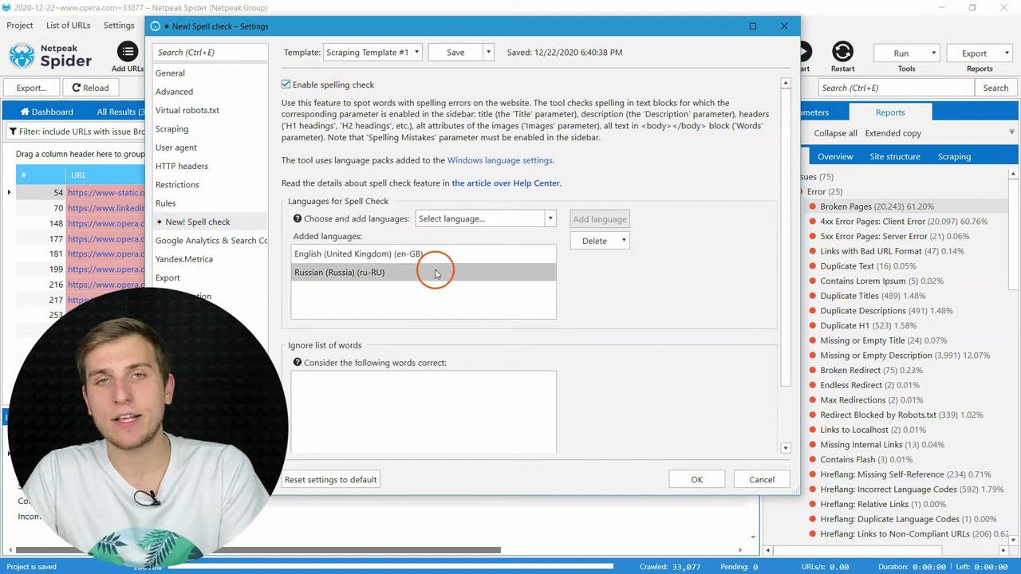
pyautogui.click(473, 403)
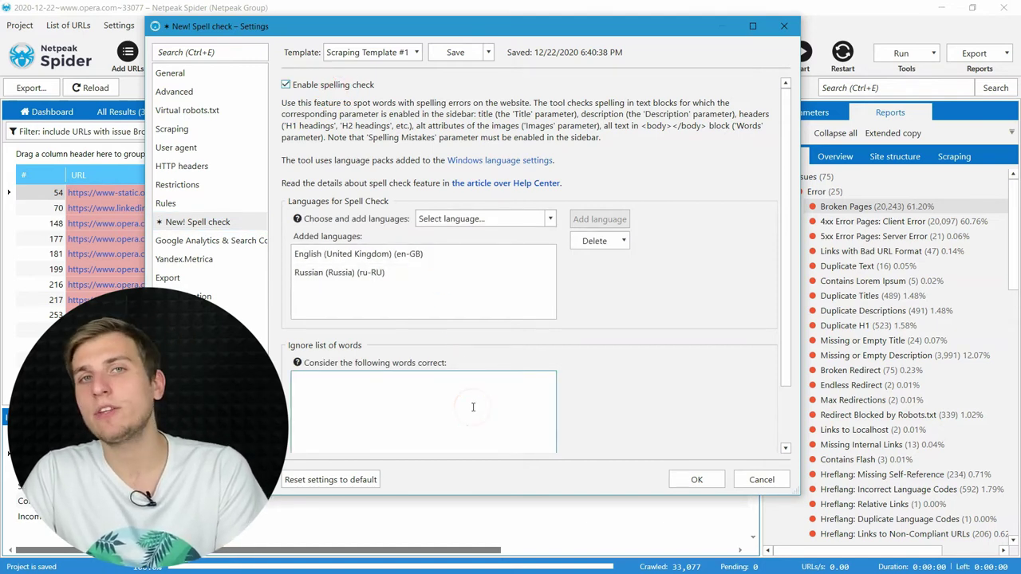
# Browse the languages that can be added for the spell check without adding one.
pyautogui.click(471, 326)
pyautogui.click(469, 308)
pyautogui.click(523, 224)
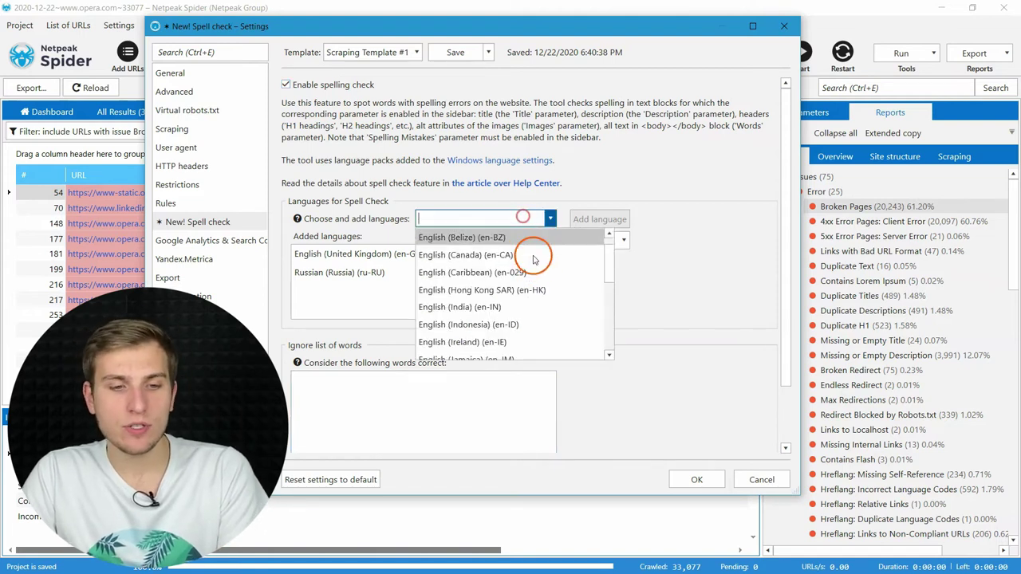
pyautogui.scroll(-3, 536, 276)
pyautogui.click(670, 295)
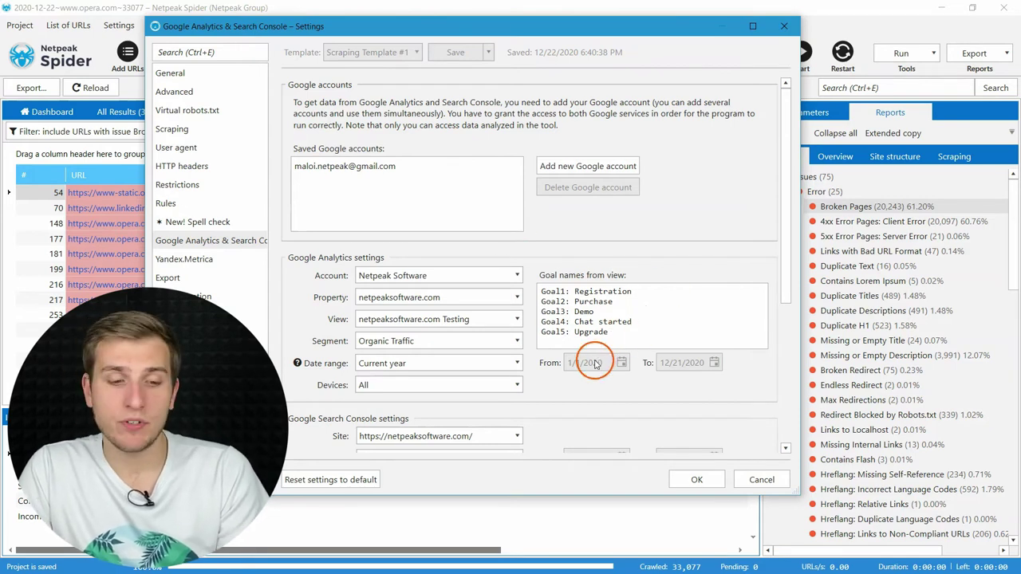
# Review the Google Analytics & Search Console, Yandex.Metrica and Export settings.
pyautogui.scroll(-2, 598, 366)
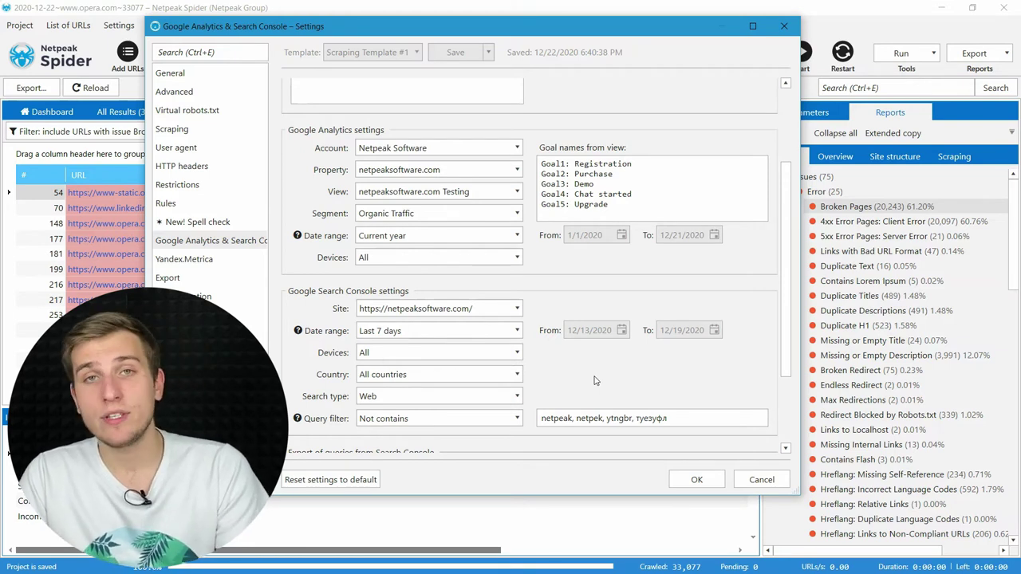
pyautogui.click(229, 266)
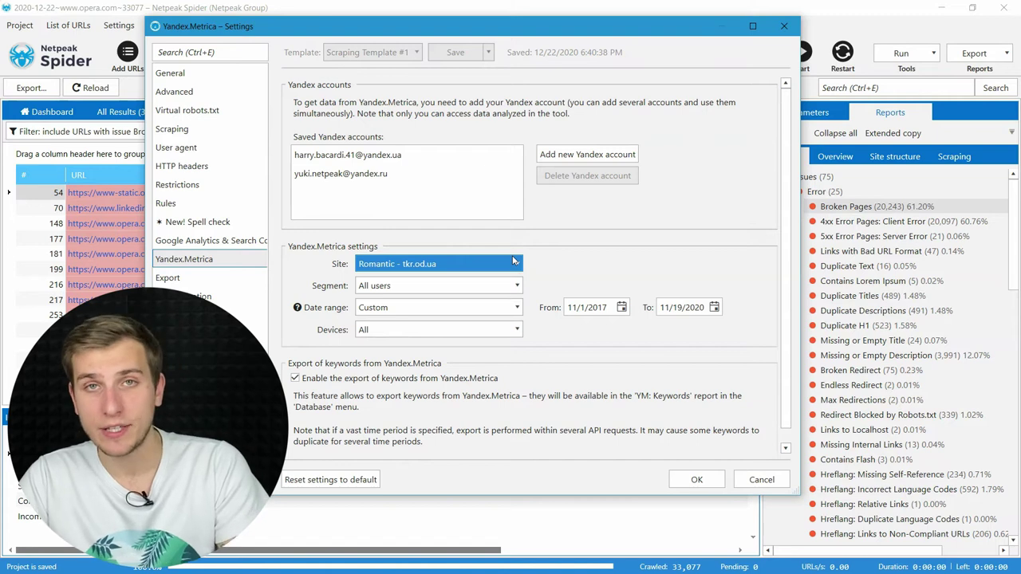
pyautogui.click(167, 277)
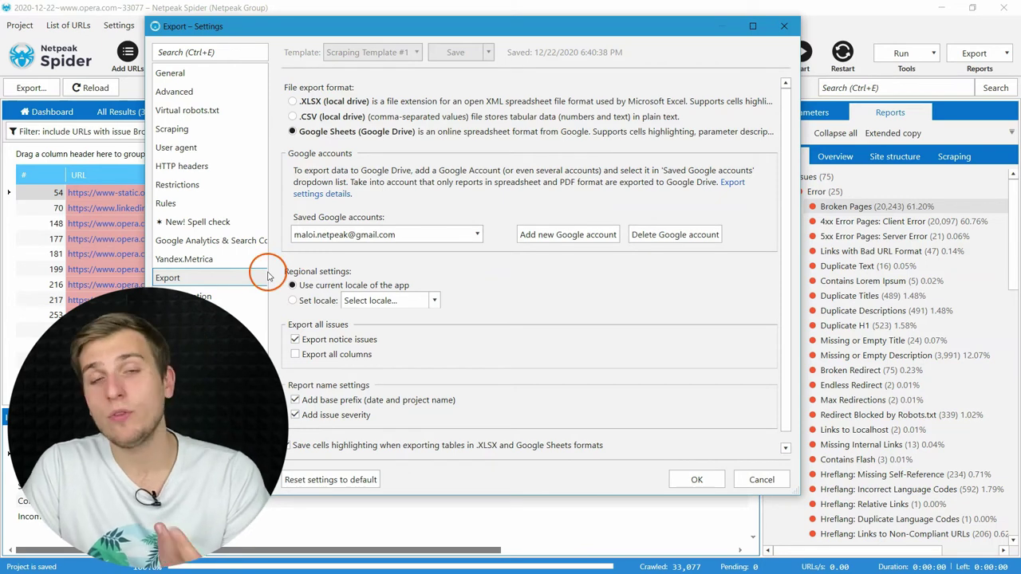
# Review the Authentication, Proxy and White label settings, including the white label contact fields.
pyautogui.click(239, 296)
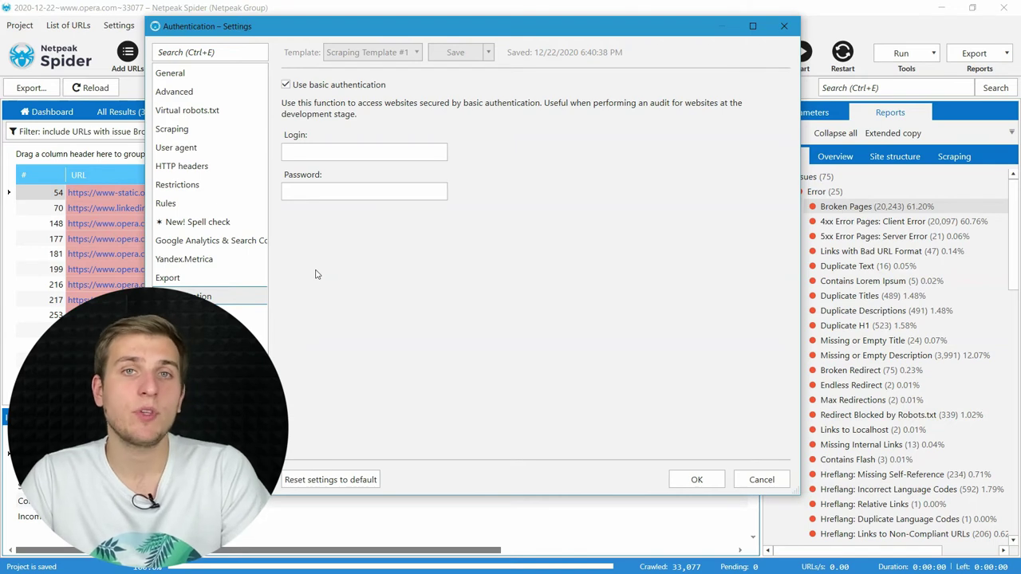
pyautogui.press('Down')
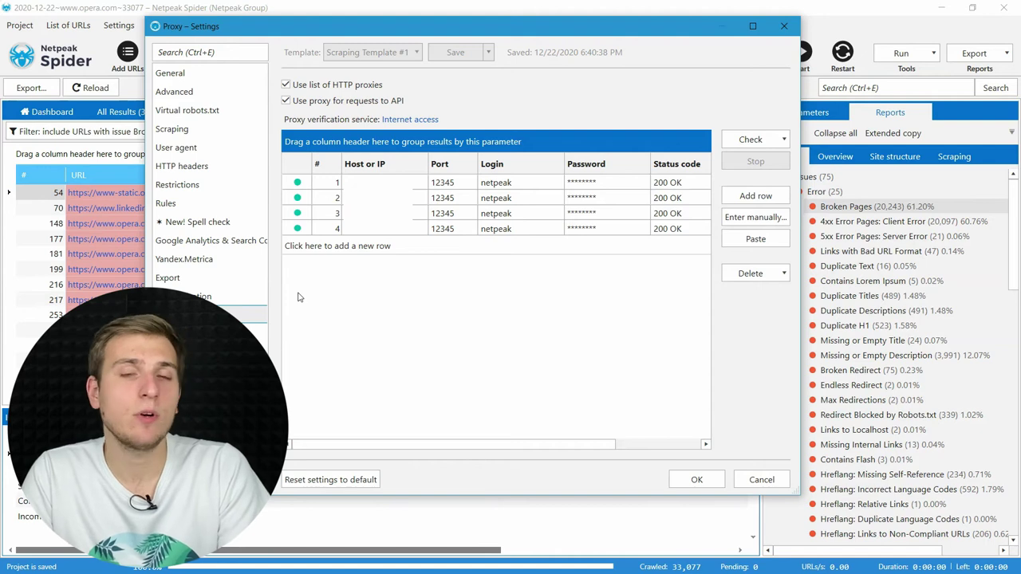
pyautogui.press('Down')
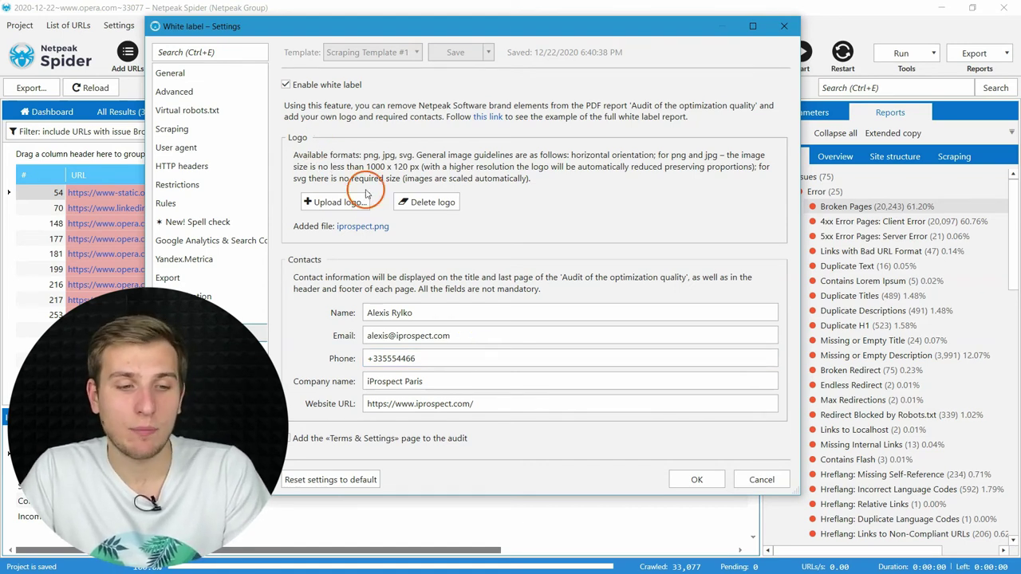
pyautogui.click(479, 338)
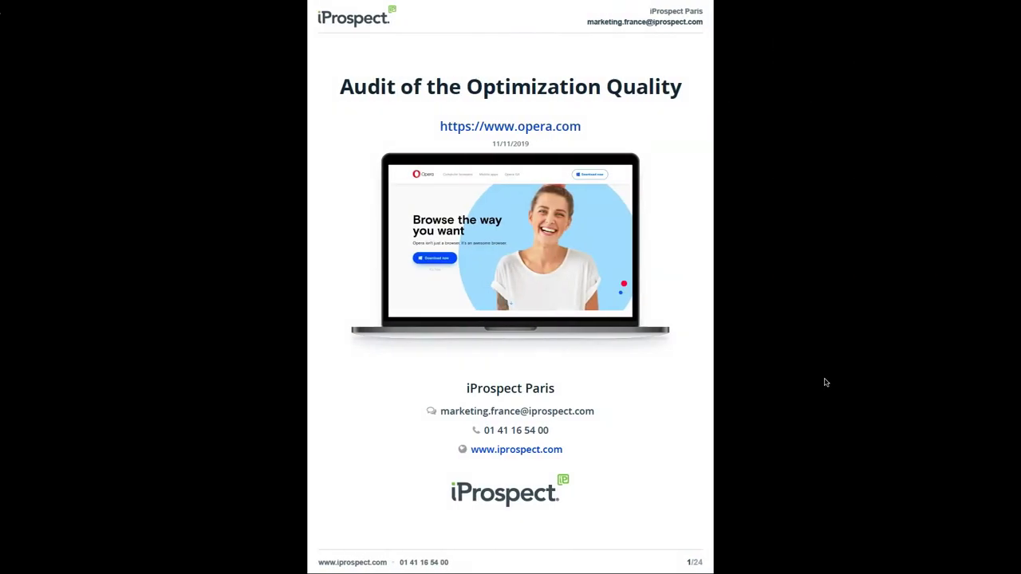
# Page through the white-label PDF report 'Audit of the Optimization Quality' from its cover past the Issues section.
pyautogui.scroll(-13, 826, 383)
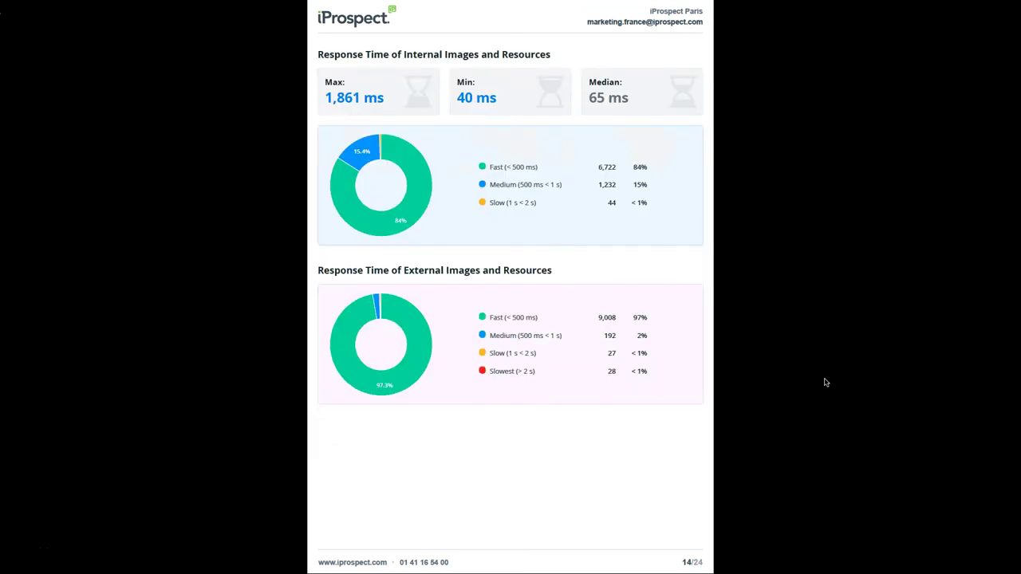
pyautogui.scroll(-2, 825, 382)
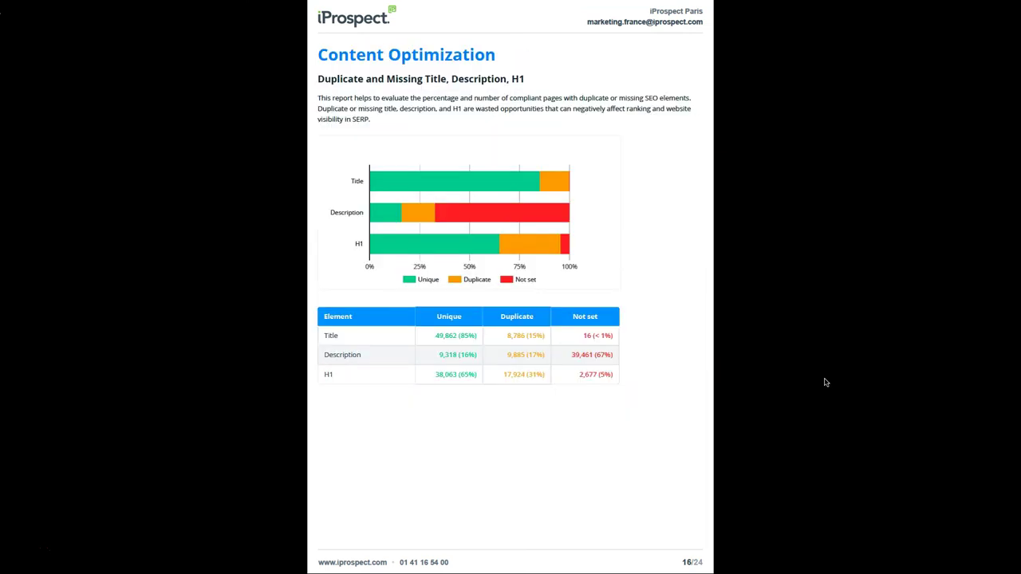
pyautogui.scroll(-2, 826, 383)
pyautogui.scroll(-1, 826, 383)
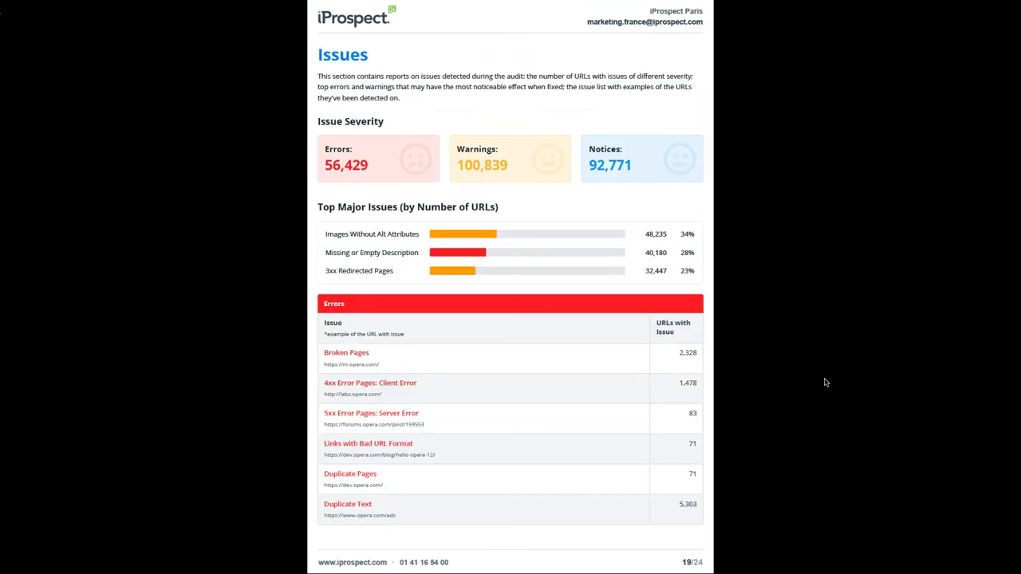
pyautogui.scroll(-5, 826, 383)
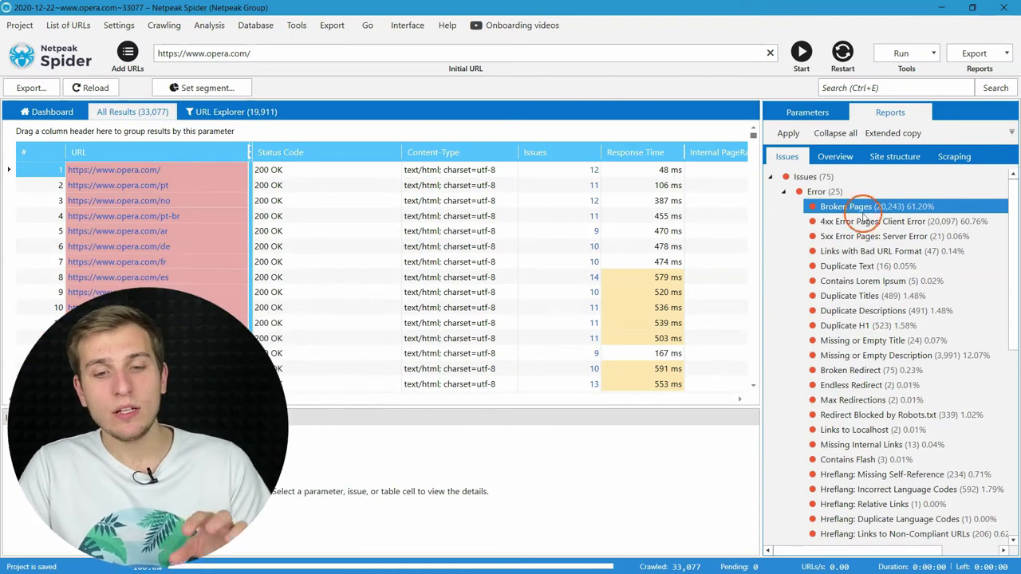
# Apply the filter for URLs with Error-severity issues as a segment and open the segment's settings.
pyautogui.click(866, 194)
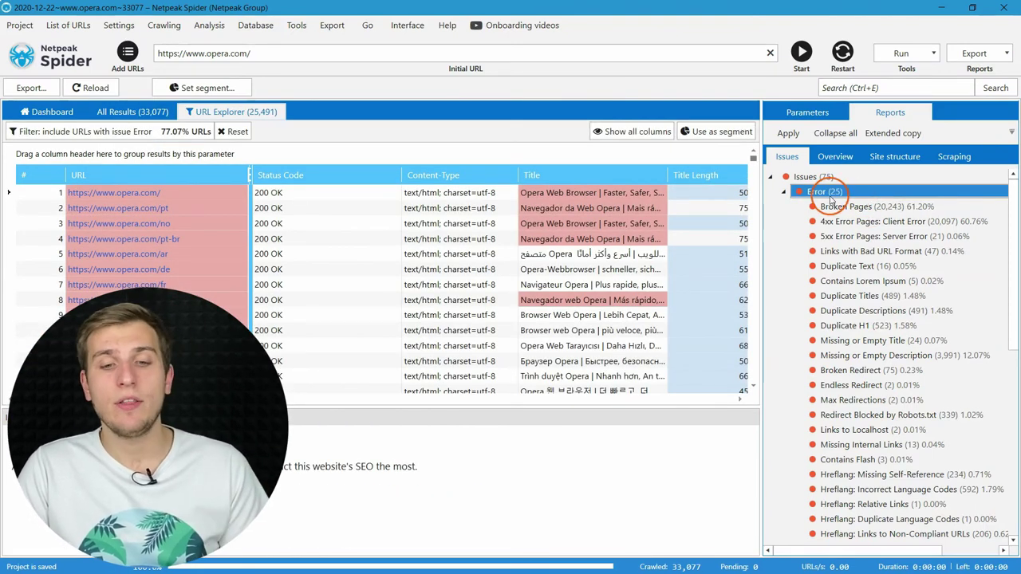
pyautogui.click(714, 131)
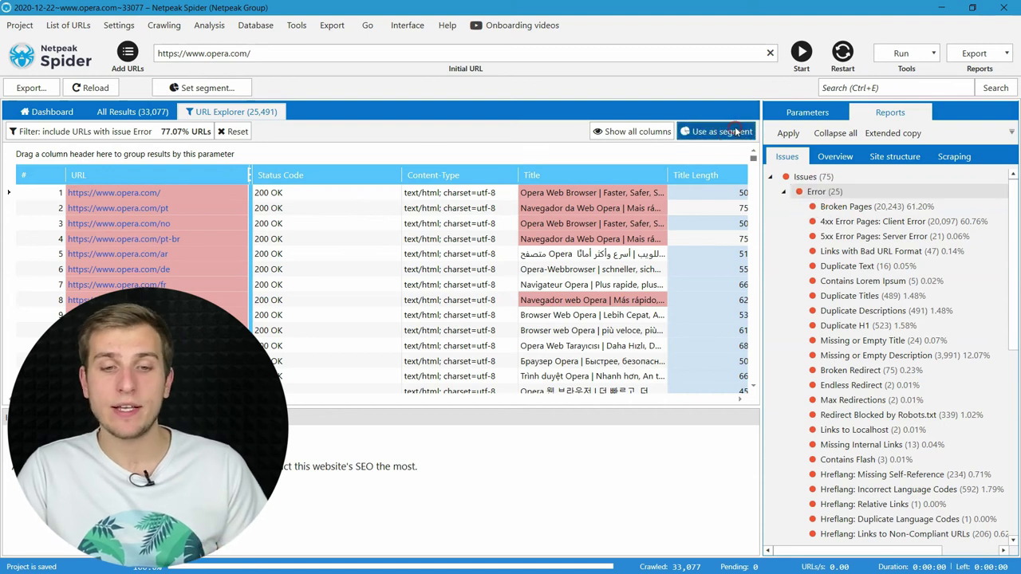
pyautogui.click(283, 94)
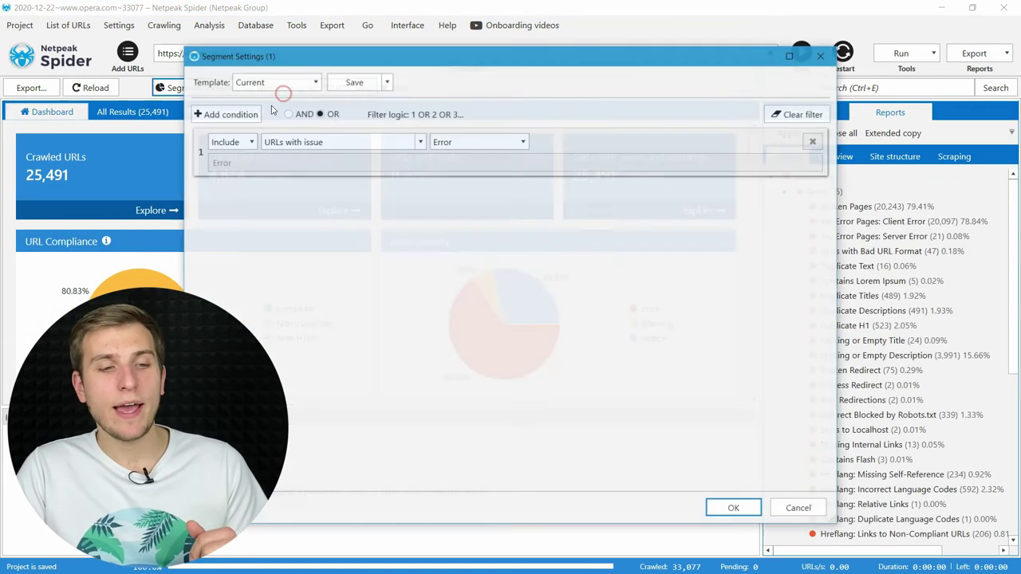
# Add a second segment condition including Page Status Internal, combine the conditions with AND logic and apply the segment.
pyautogui.click(226, 113)
pyautogui.click(304, 114)
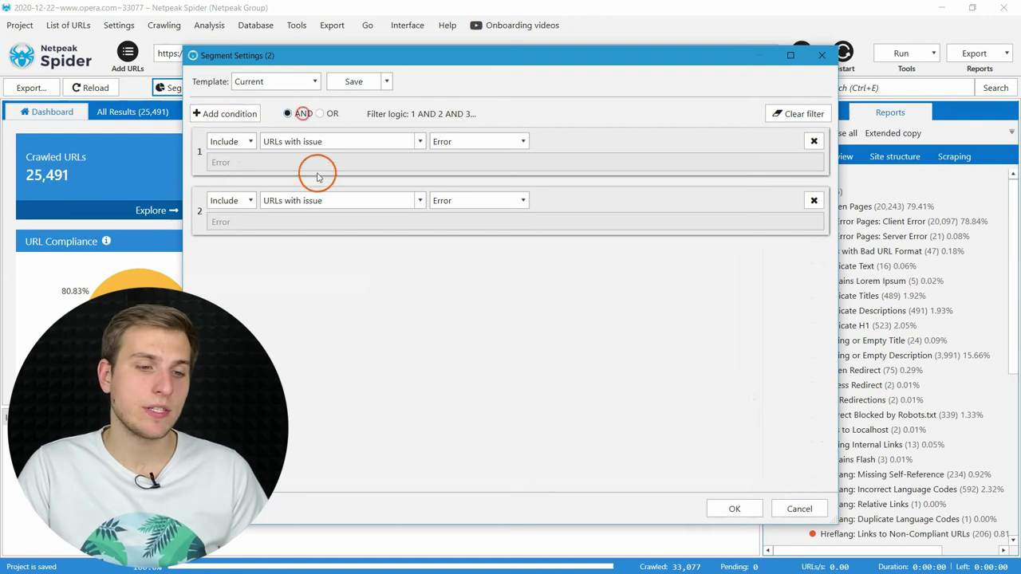
pyautogui.click(326, 202)
pyautogui.click(330, 218)
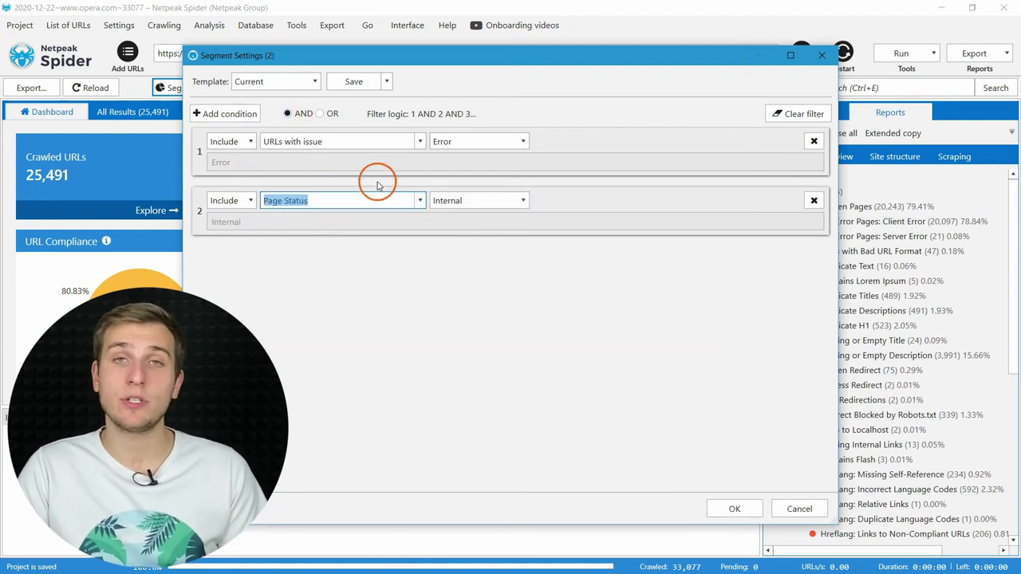
pyautogui.click(725, 514)
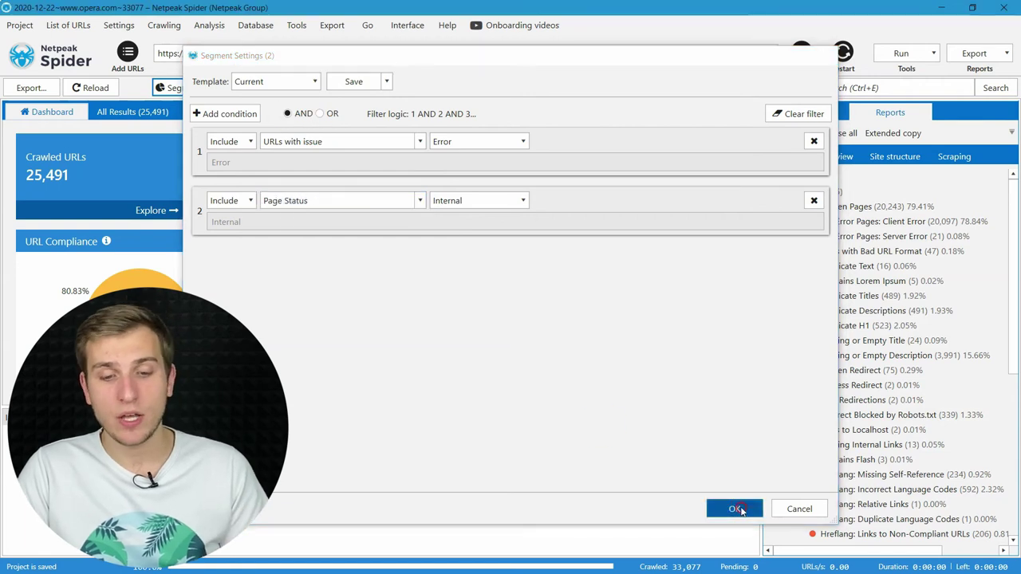
# Use forums.opera.com from the collapsed site structure report as the segment and select its 4xx Error Pages: Client Error issue.
pyautogui.click(904, 160)
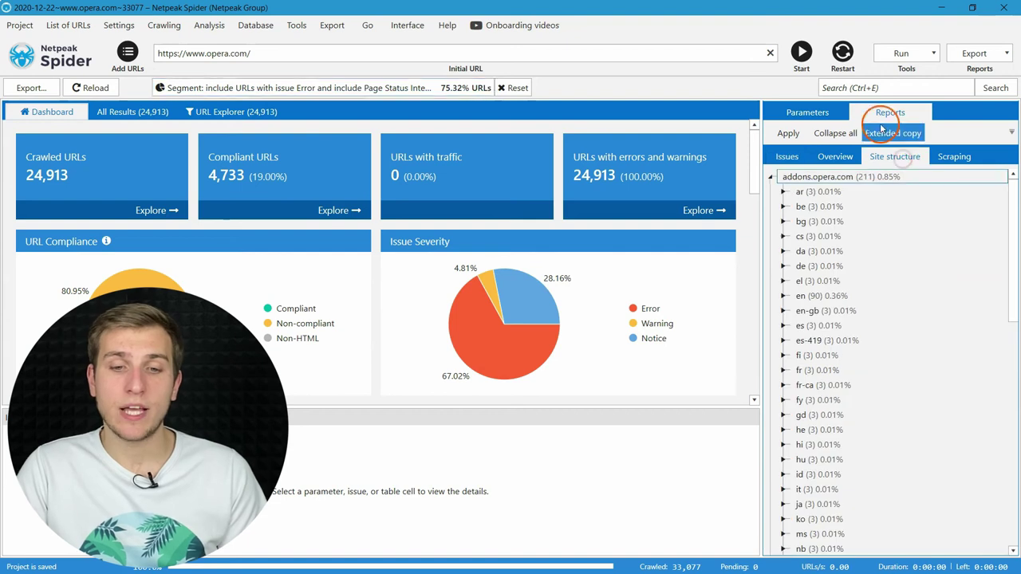
pyautogui.click(829, 138)
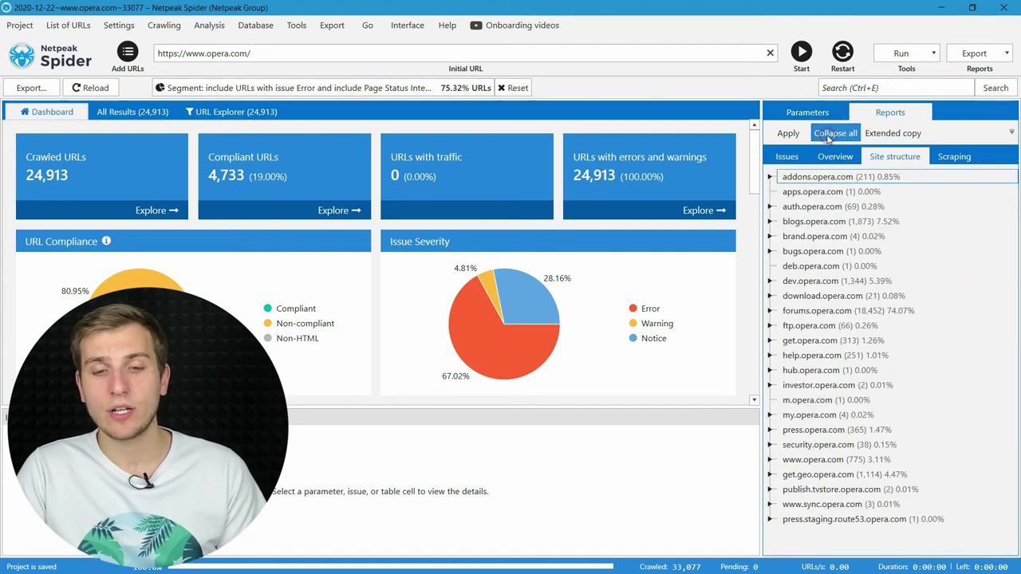
pyautogui.click(922, 315)
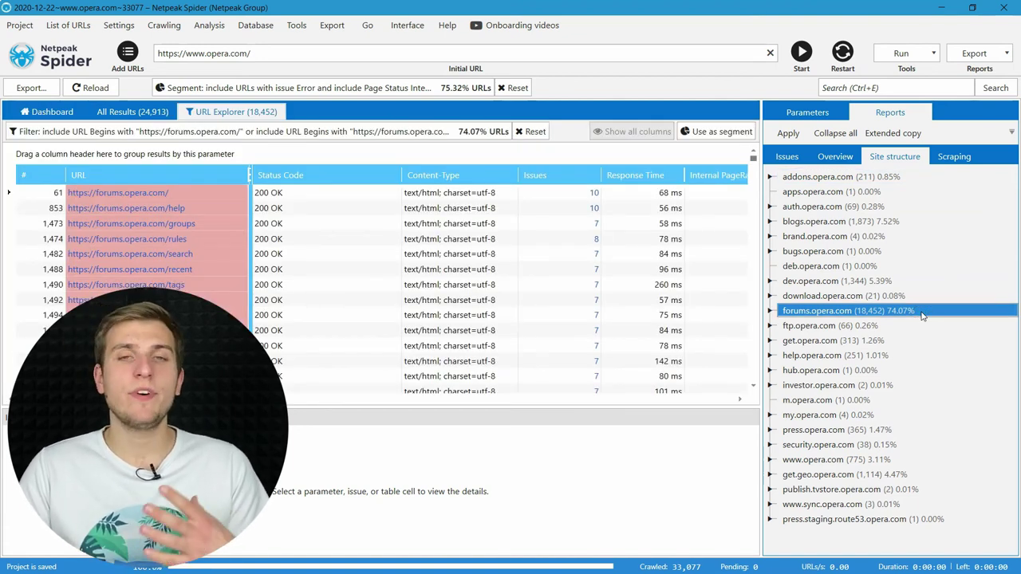
pyautogui.click(716, 132)
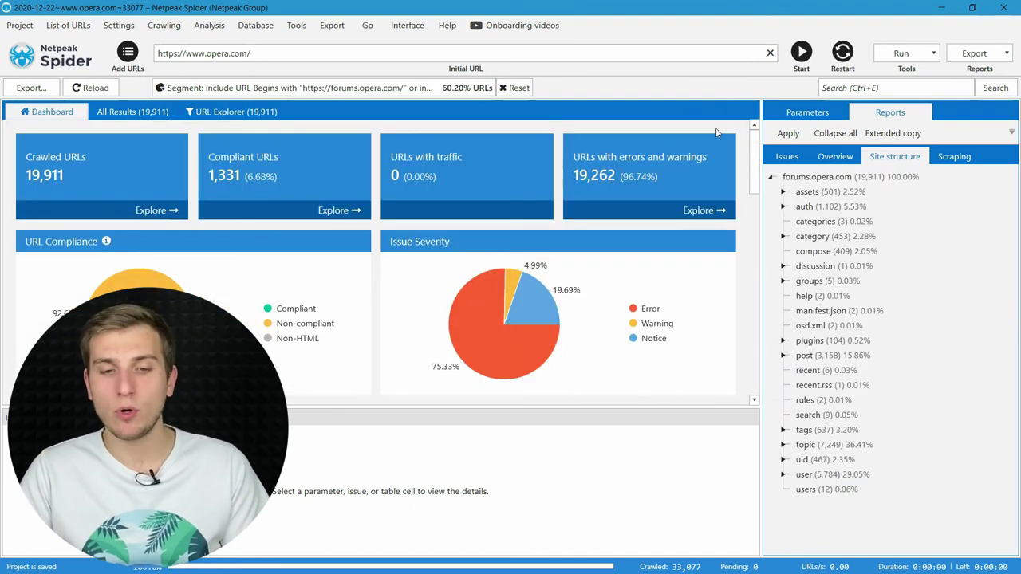
pyautogui.click(774, 160)
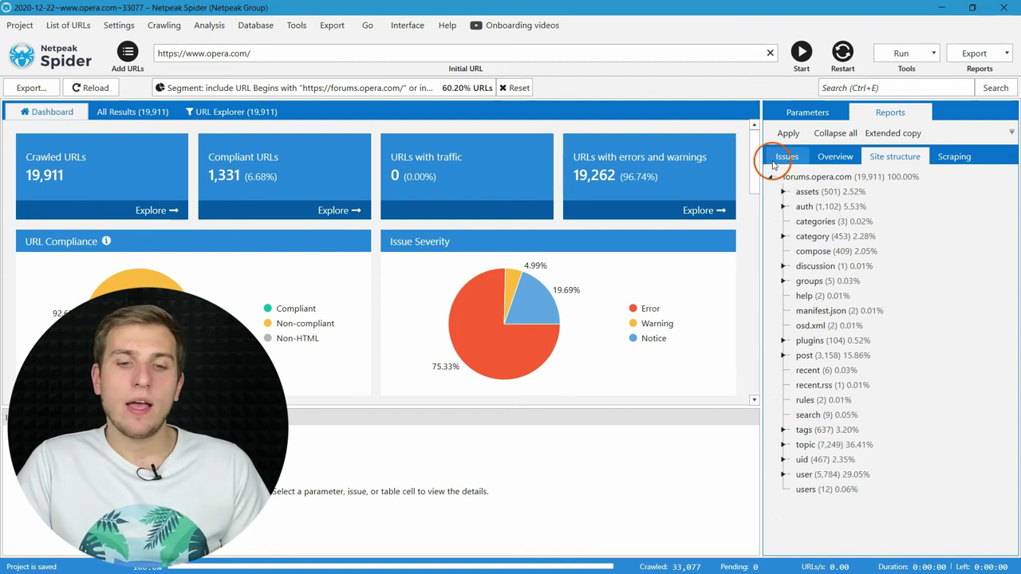
pyautogui.click(885, 221)
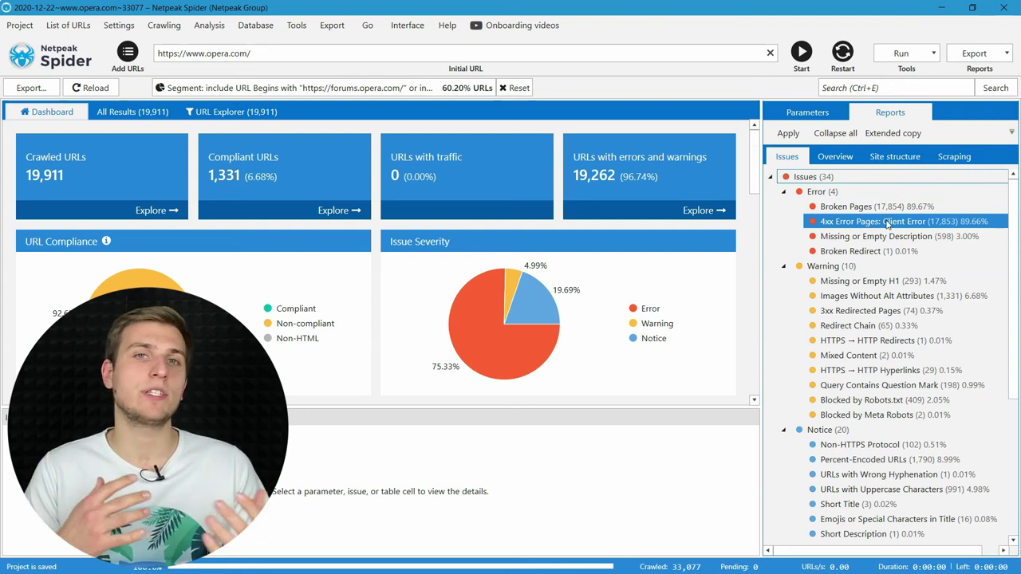
# Examine the parameters and matching operators available for the first condition in the forums.opera.com segment's settings.
pyautogui.click(160, 88)
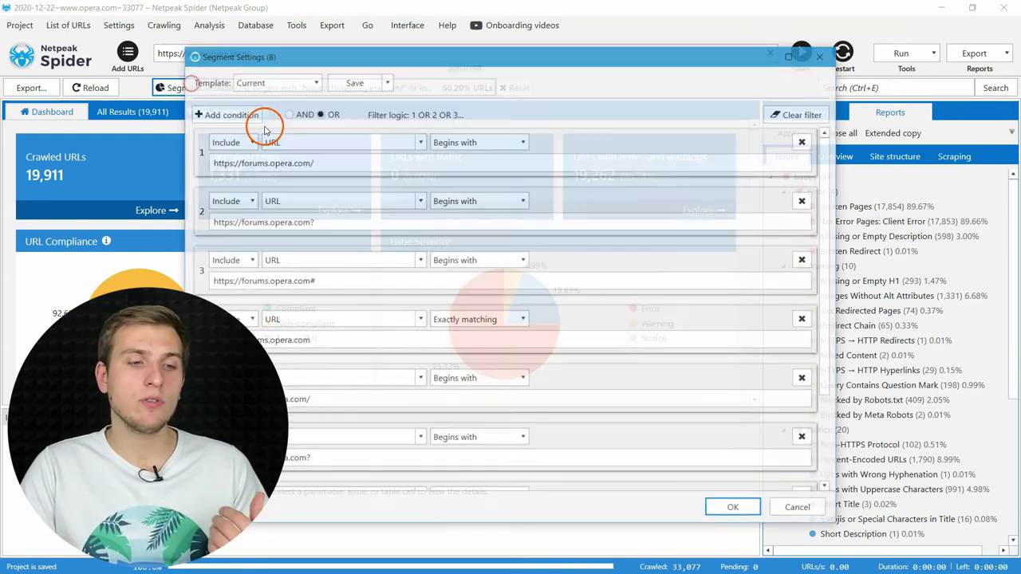
pyautogui.click(346, 141)
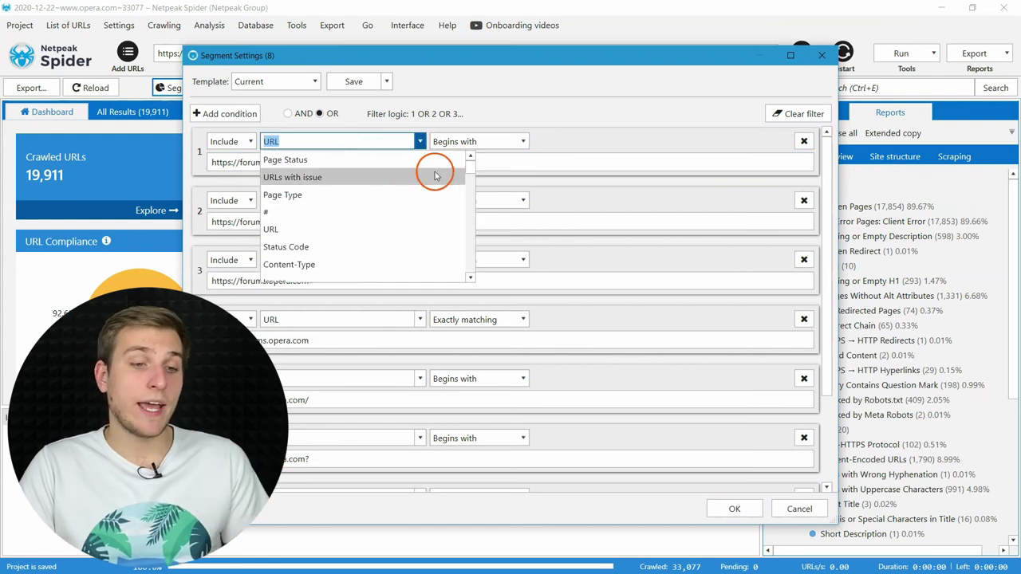
pyautogui.moveTo(477, 170); pyautogui.dragTo(471, 216)
pyautogui.click(479, 175)
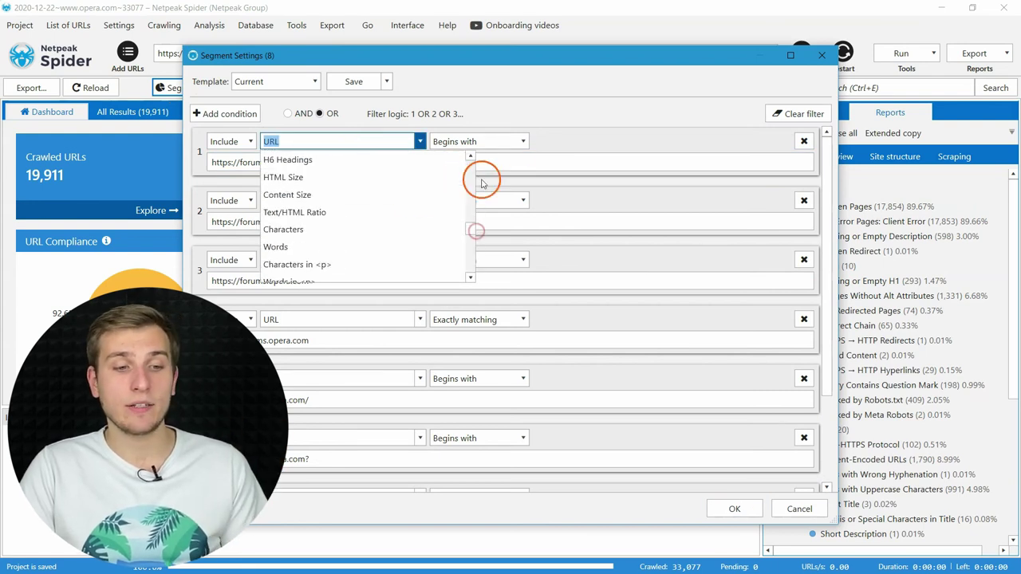
pyautogui.click(537, 138)
pyautogui.click(522, 141)
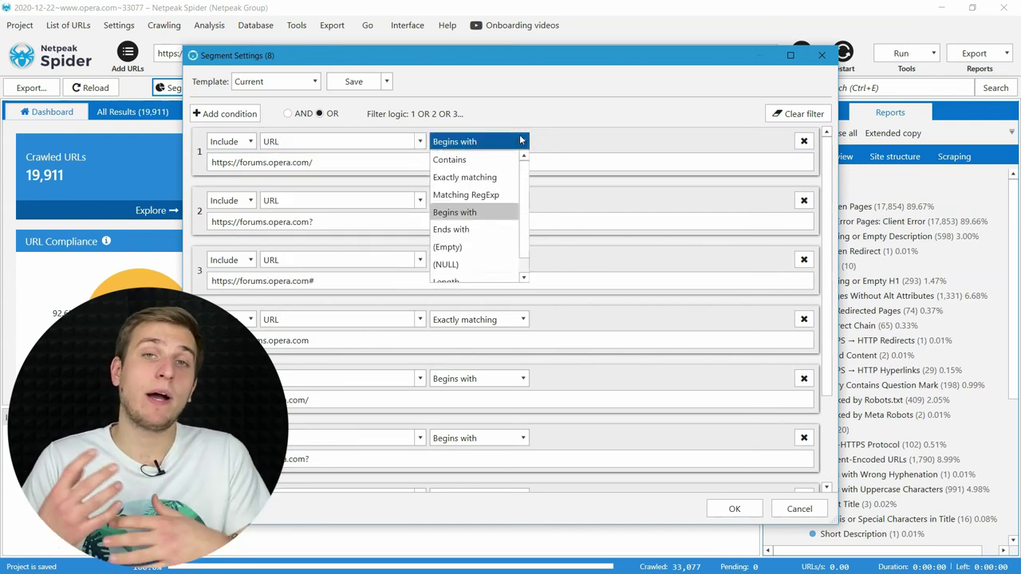